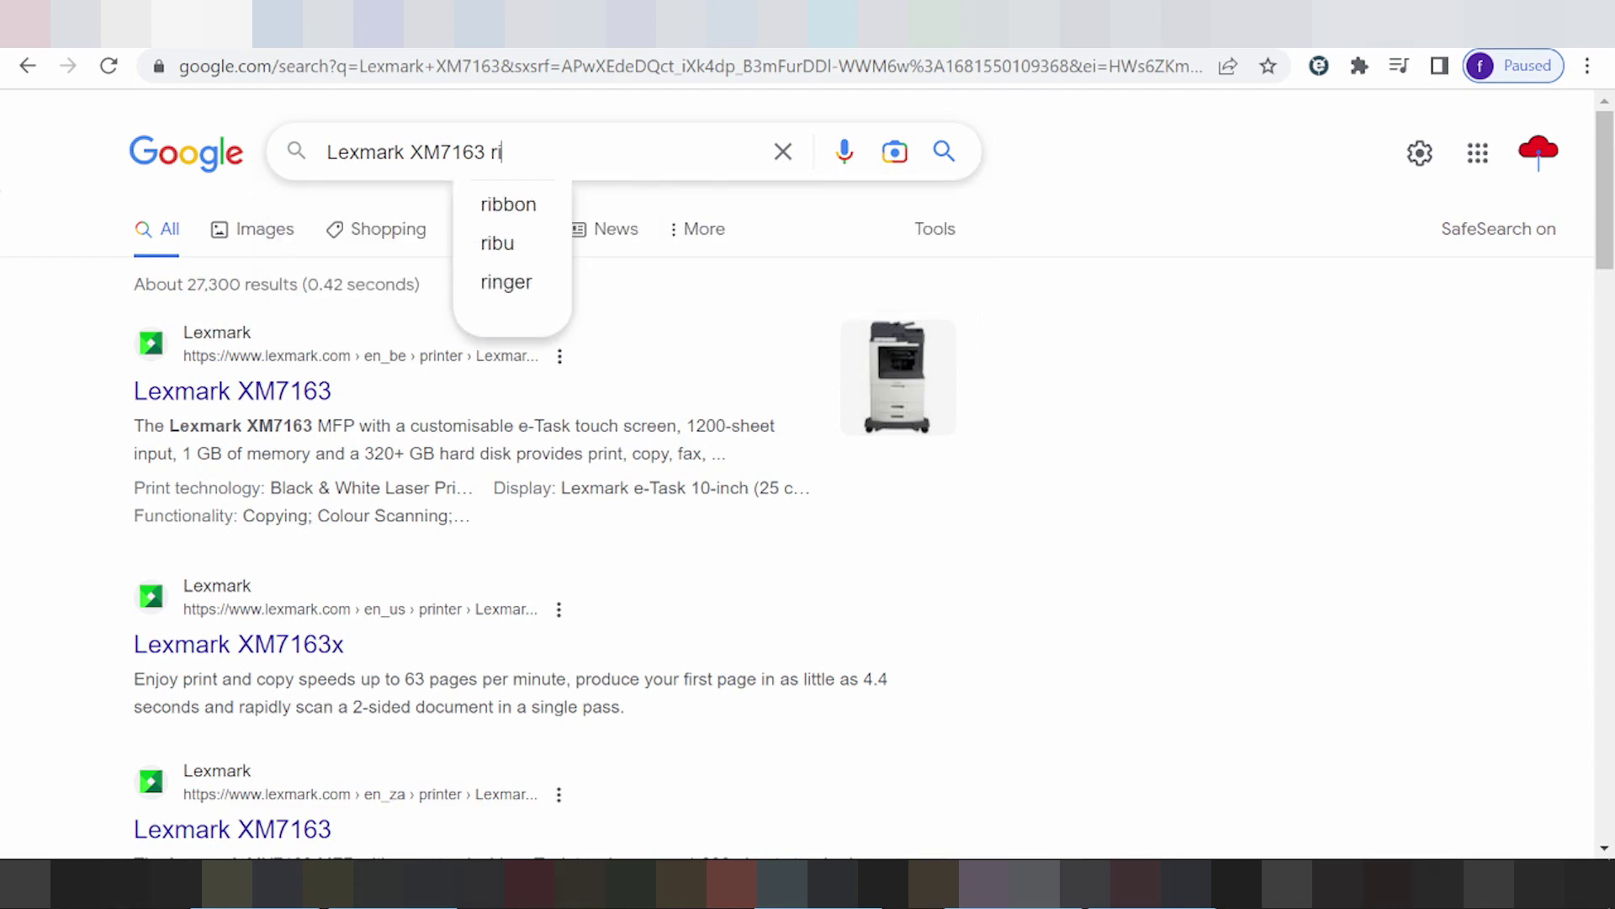
- Search the web for "Lexmark XM7163 driver download"
key(BackSpace)
text(driver download)
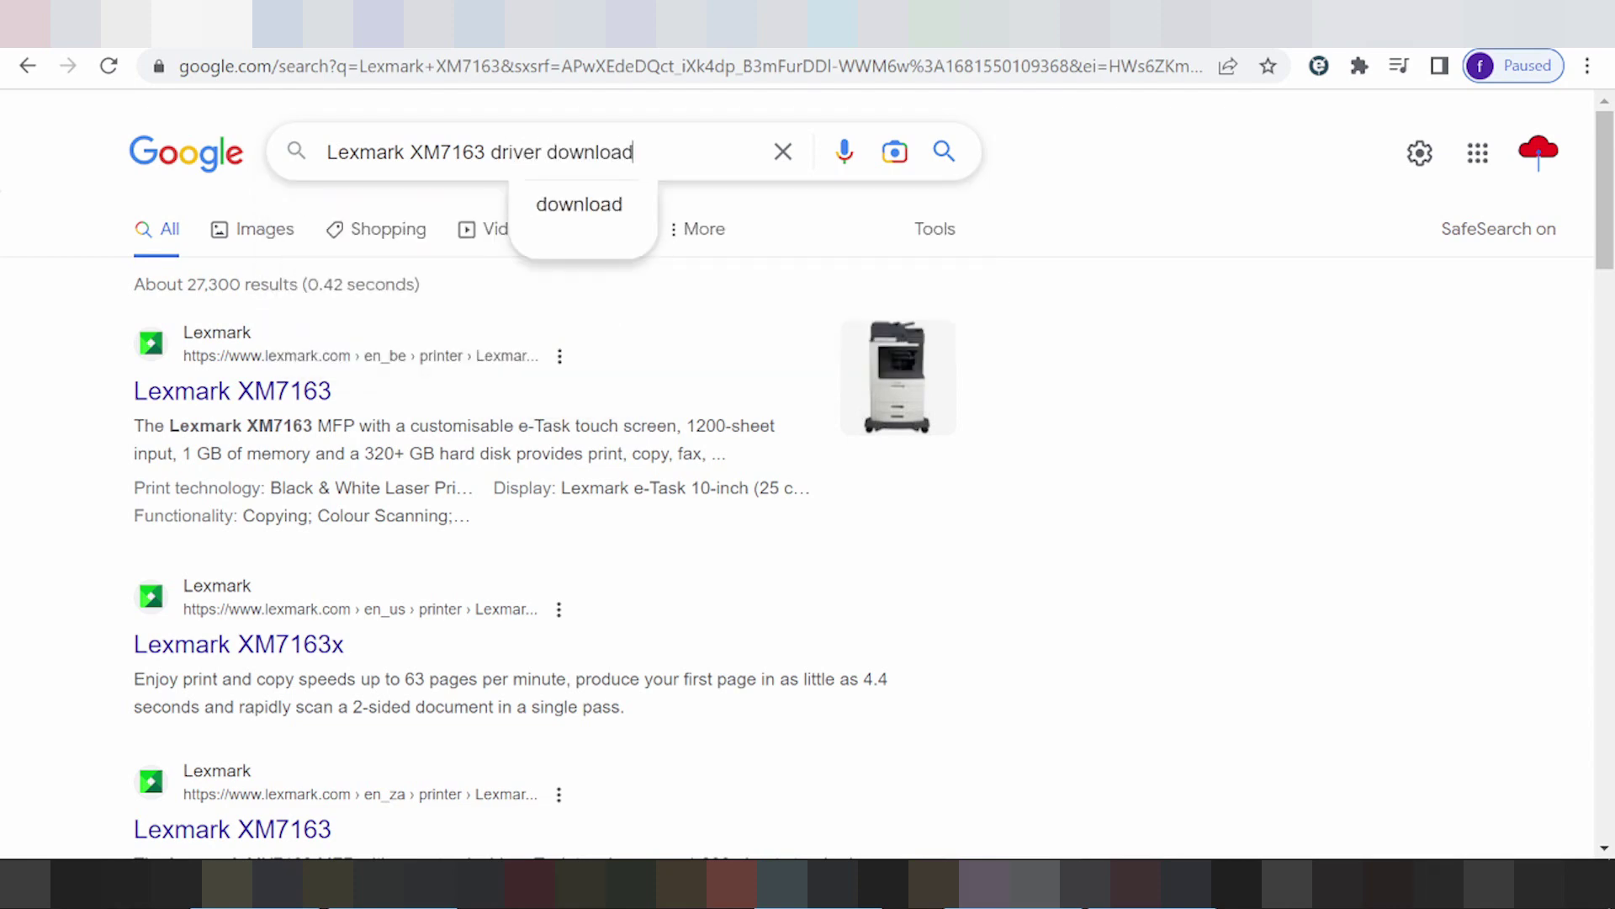
key(Return)
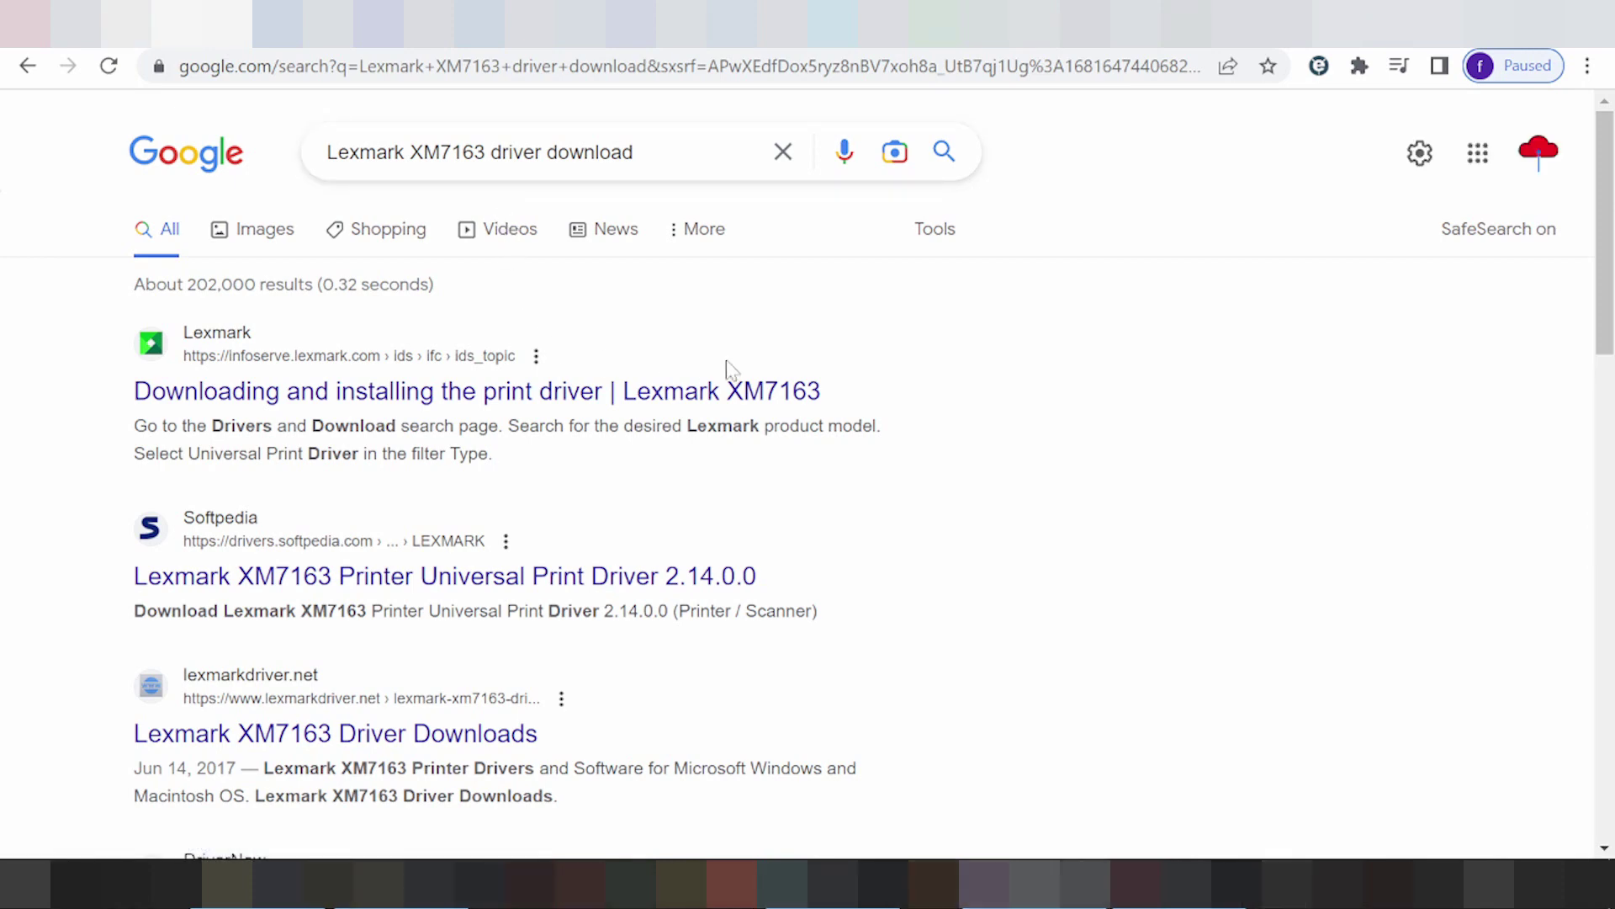
- Look over the search results and open Lexmark's "Downloading and installing the print driver | Lexmark XM7163" page
scroll(1040, 409, down, 4)
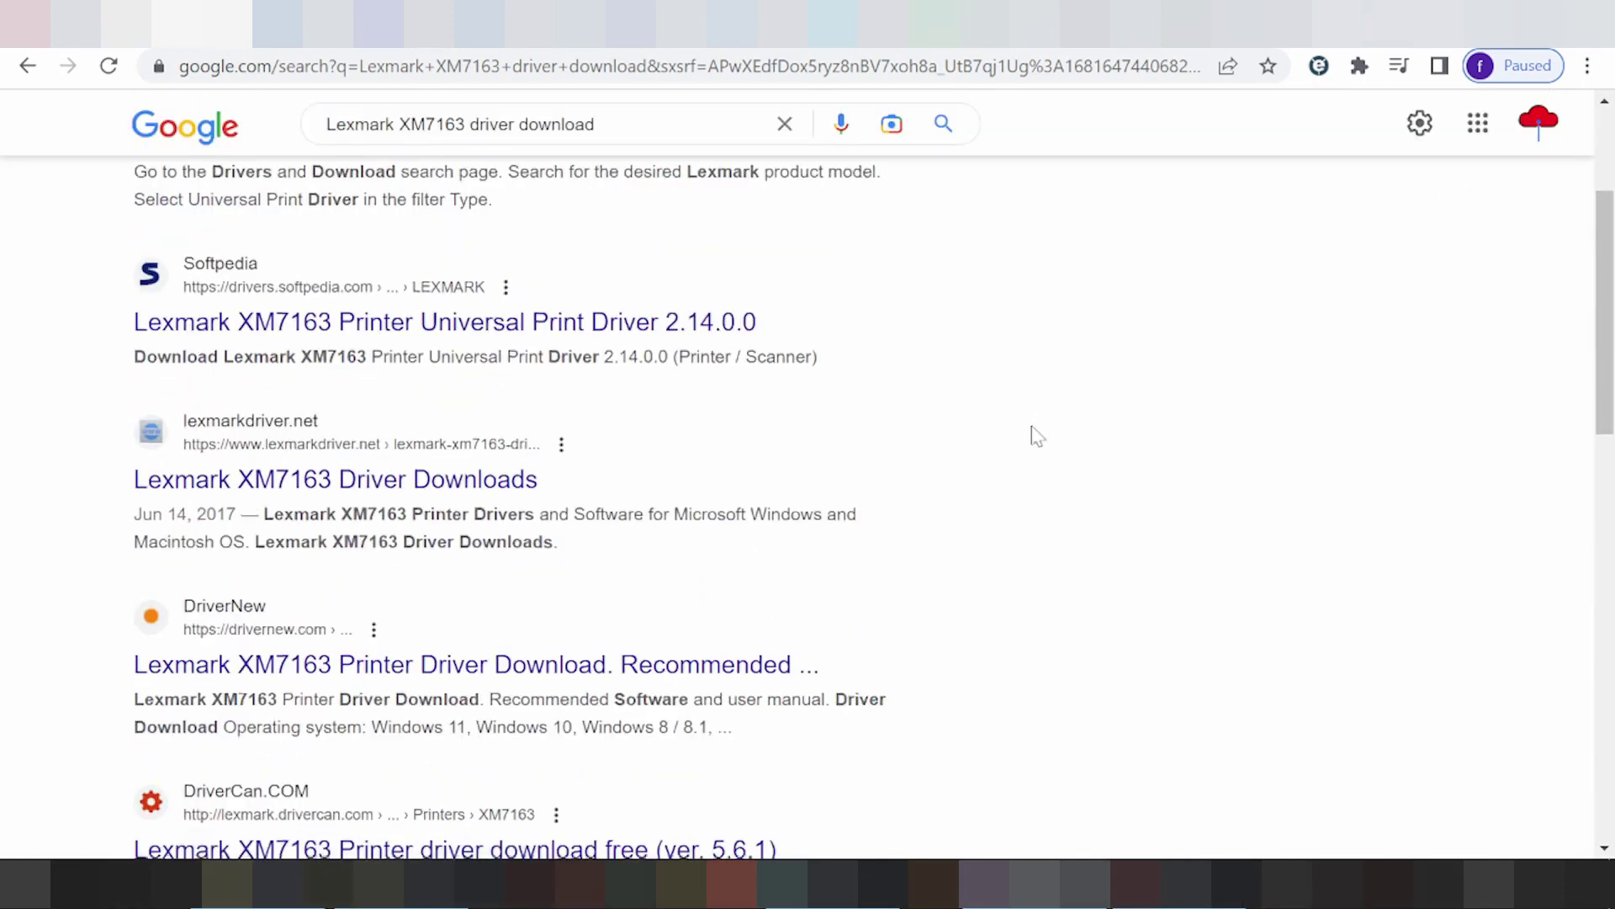
scroll(1033, 439, down, 7)
scroll(1034, 444, down, 1)
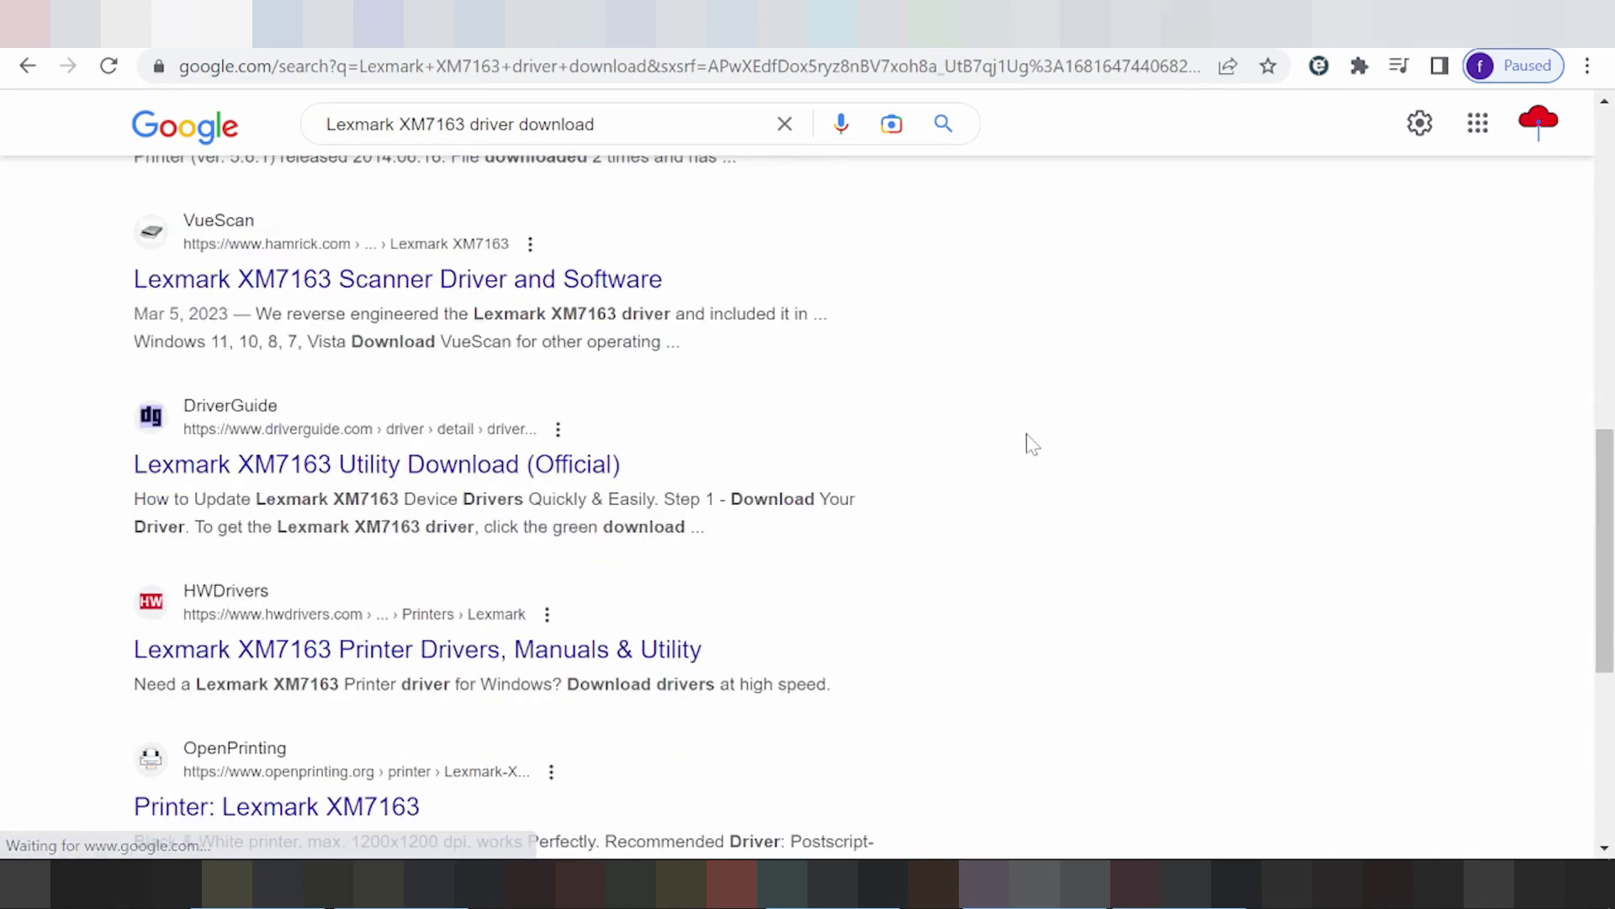
scroll(1033, 445, up, 12)
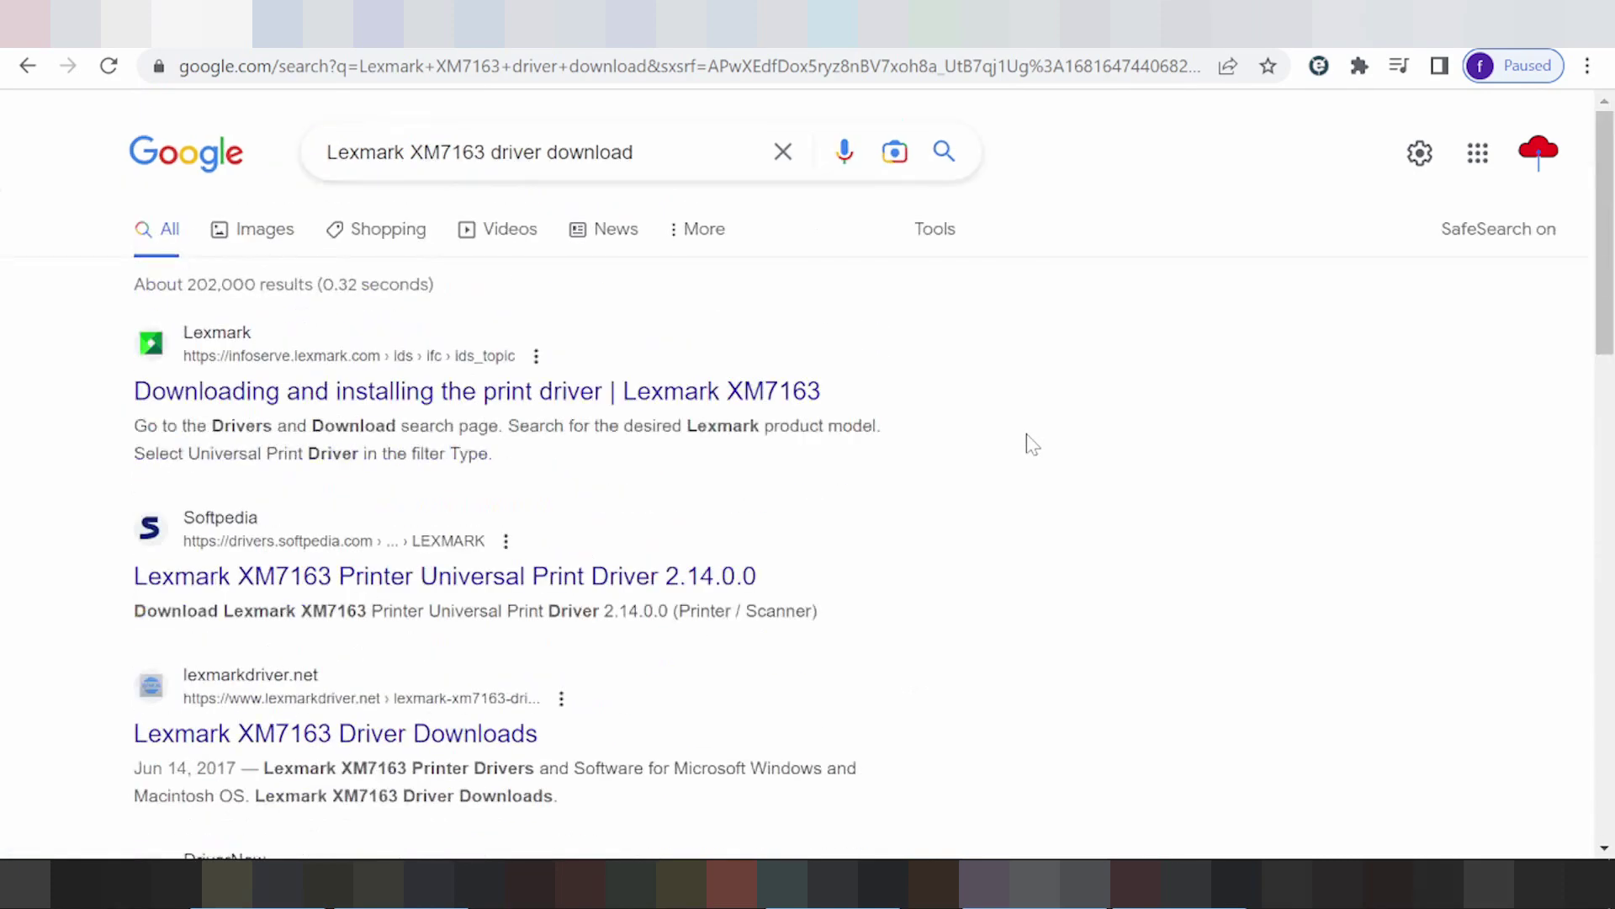
click(314, 404)
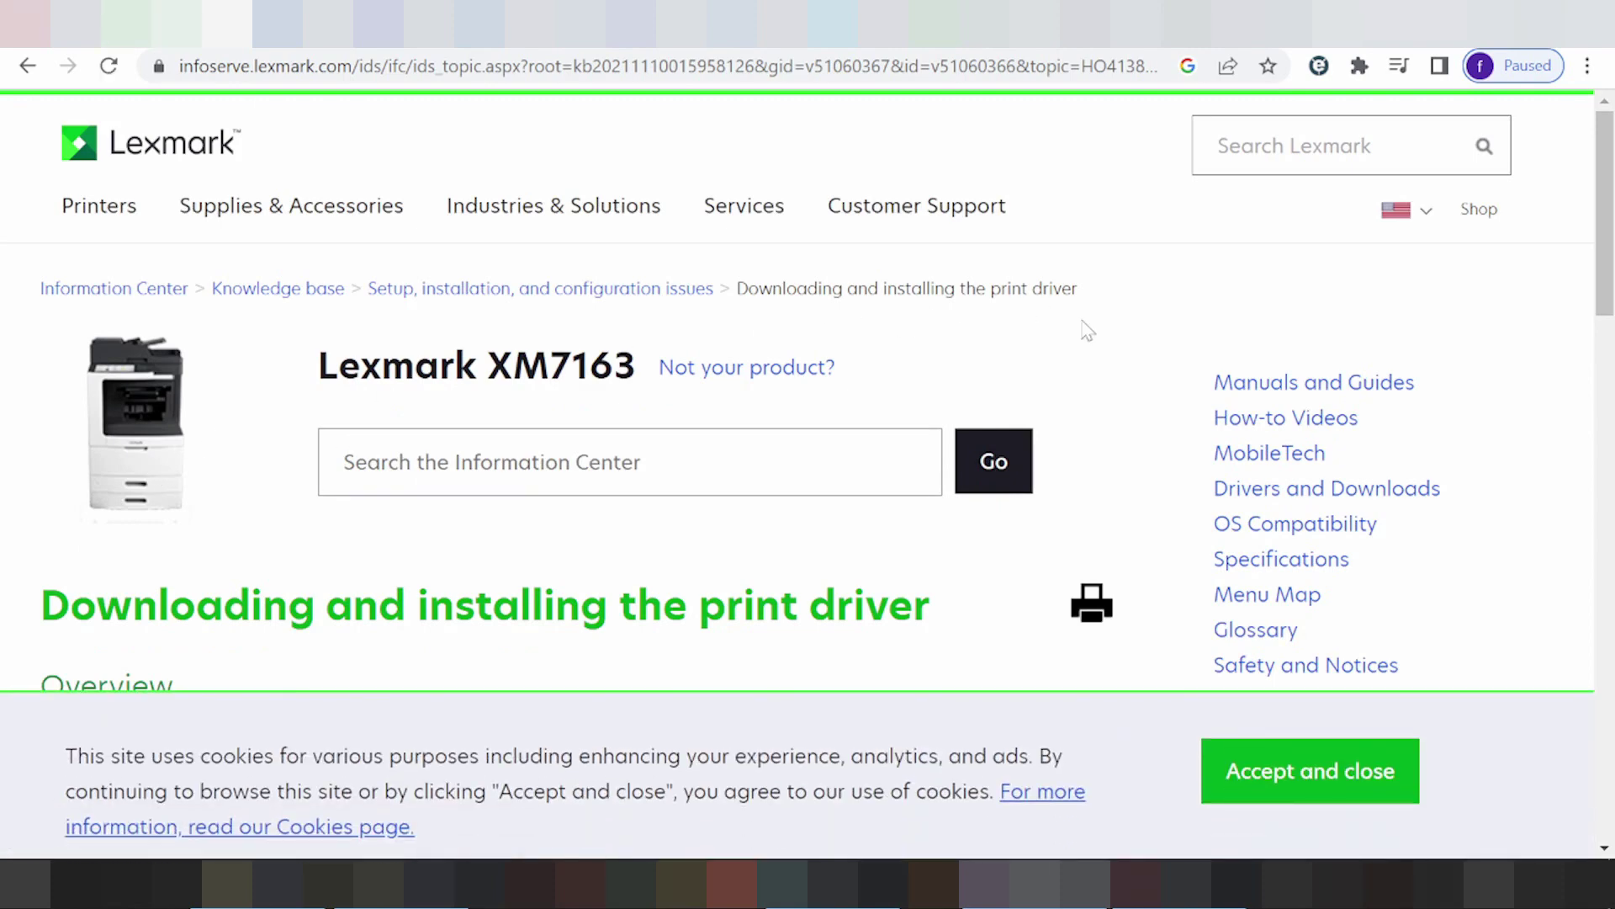
- Open the Drivers and Downloads page for the Lexmark XM7163 and switch to it
scroll(1111, 349, down, 2)
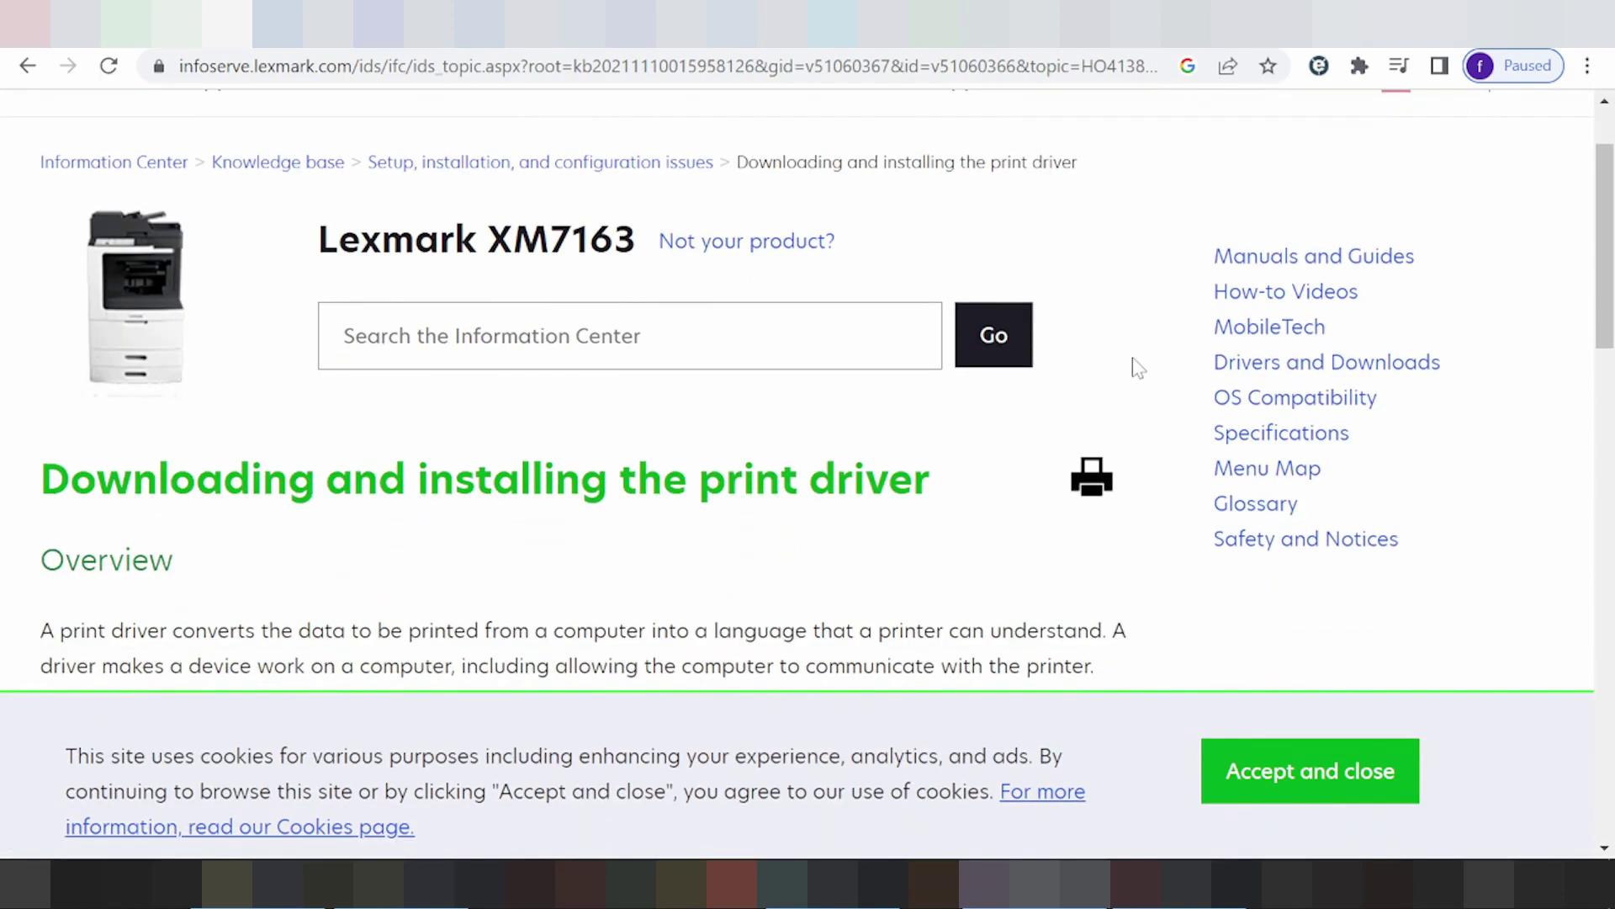
click(1373, 370)
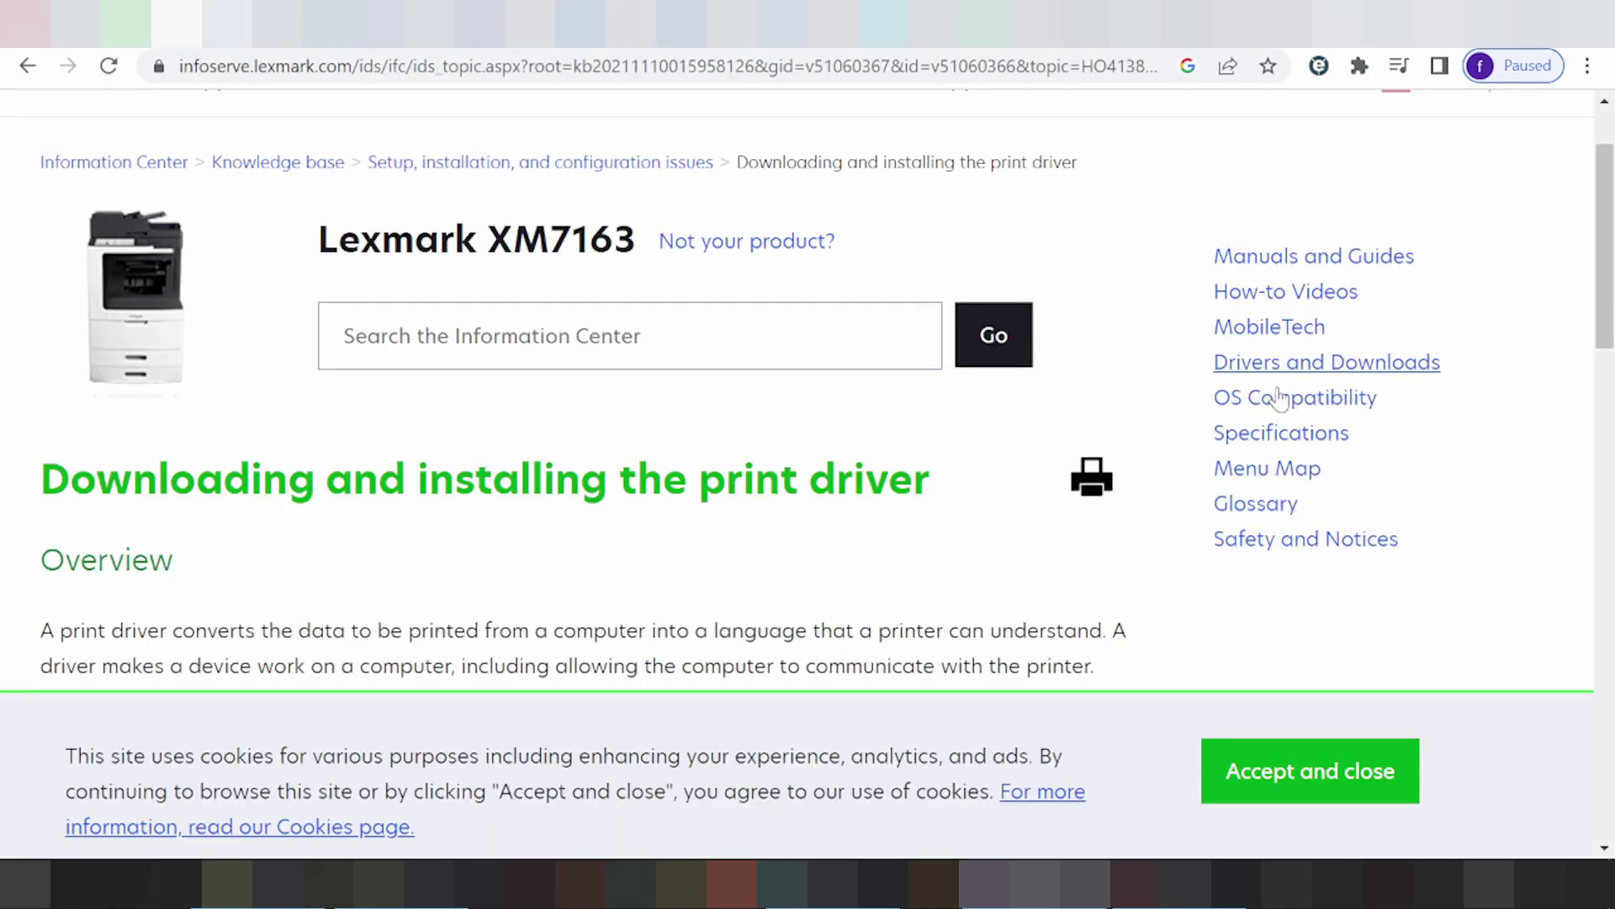
click(271, 24)
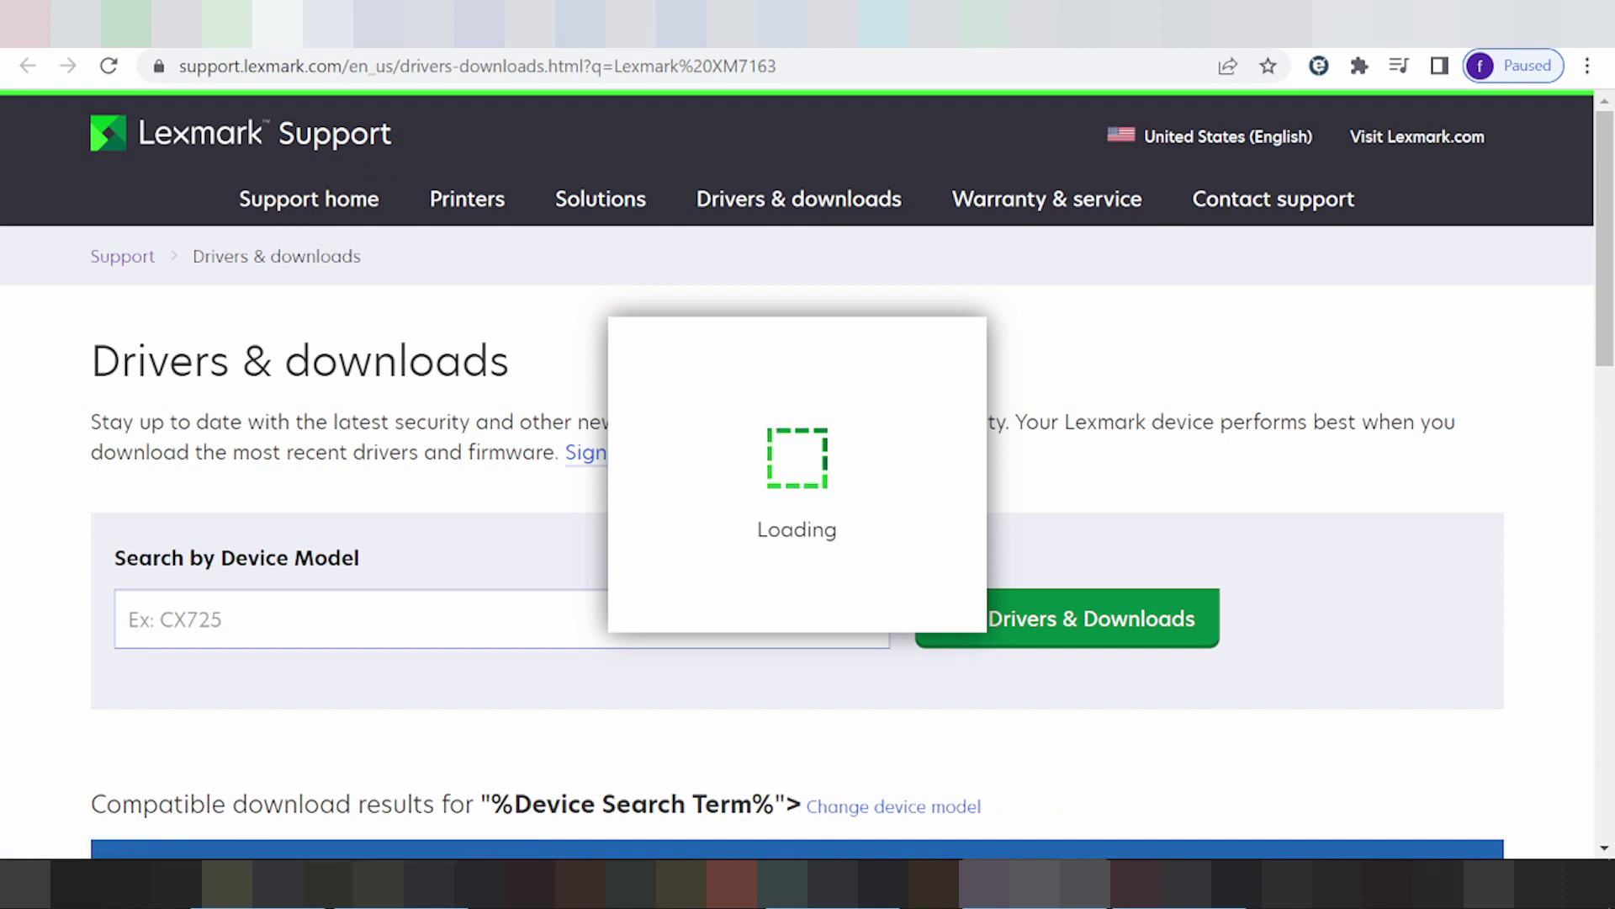
- Filter the additional downloads compatible with the Lexmark XM7163 to the Linux/Unix operating system
scroll(808, 471, down, 5)
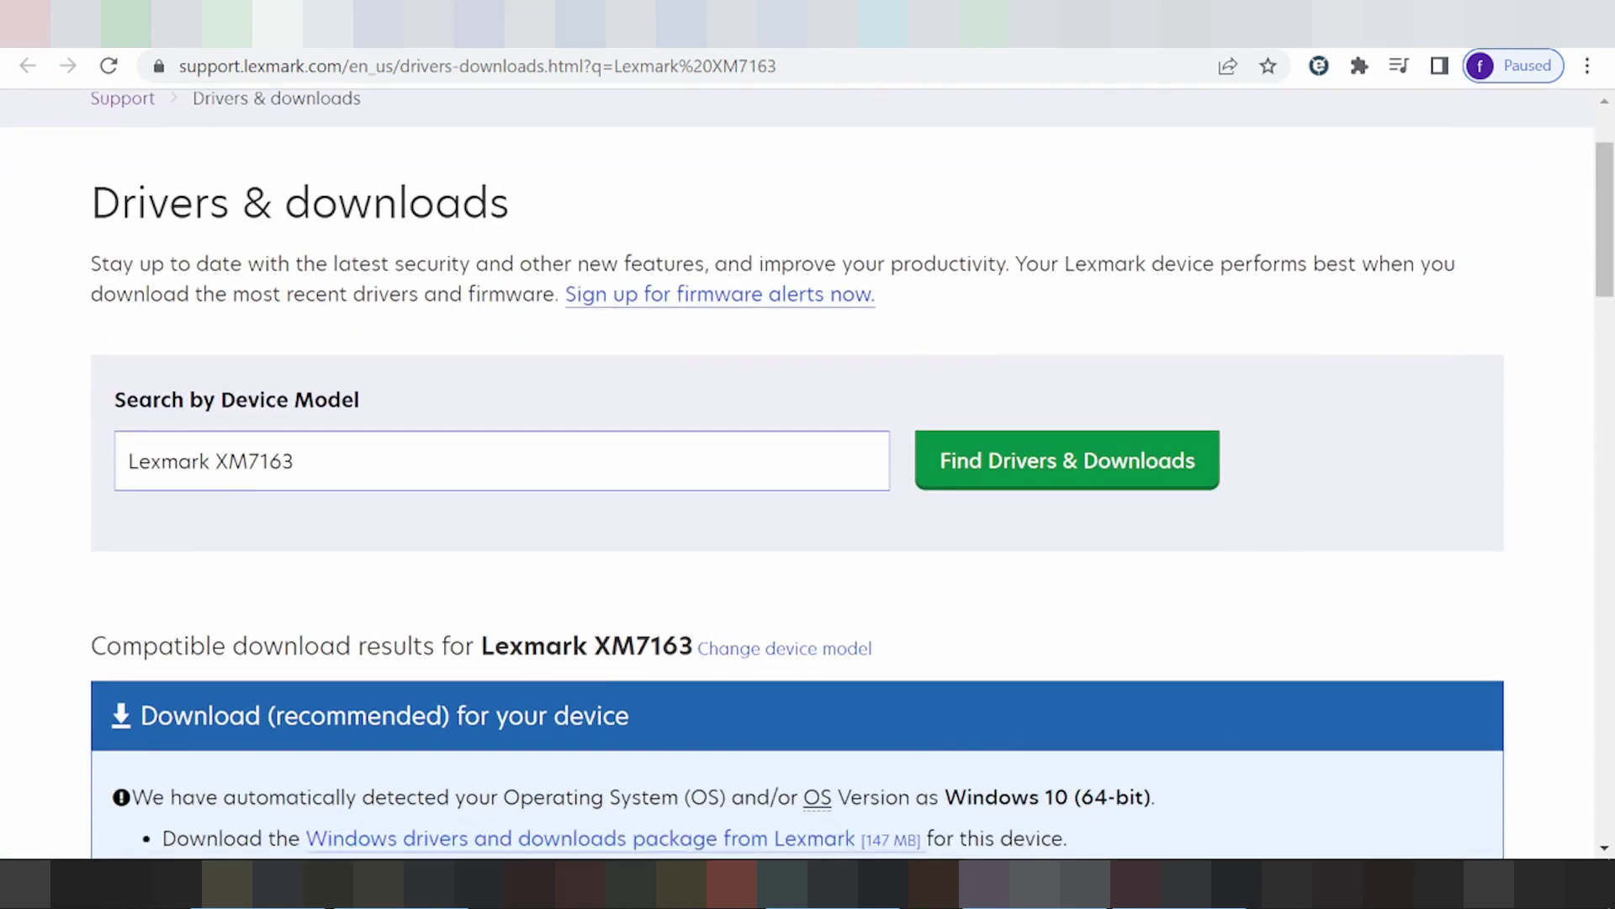
scroll(808, 471, down, 2)
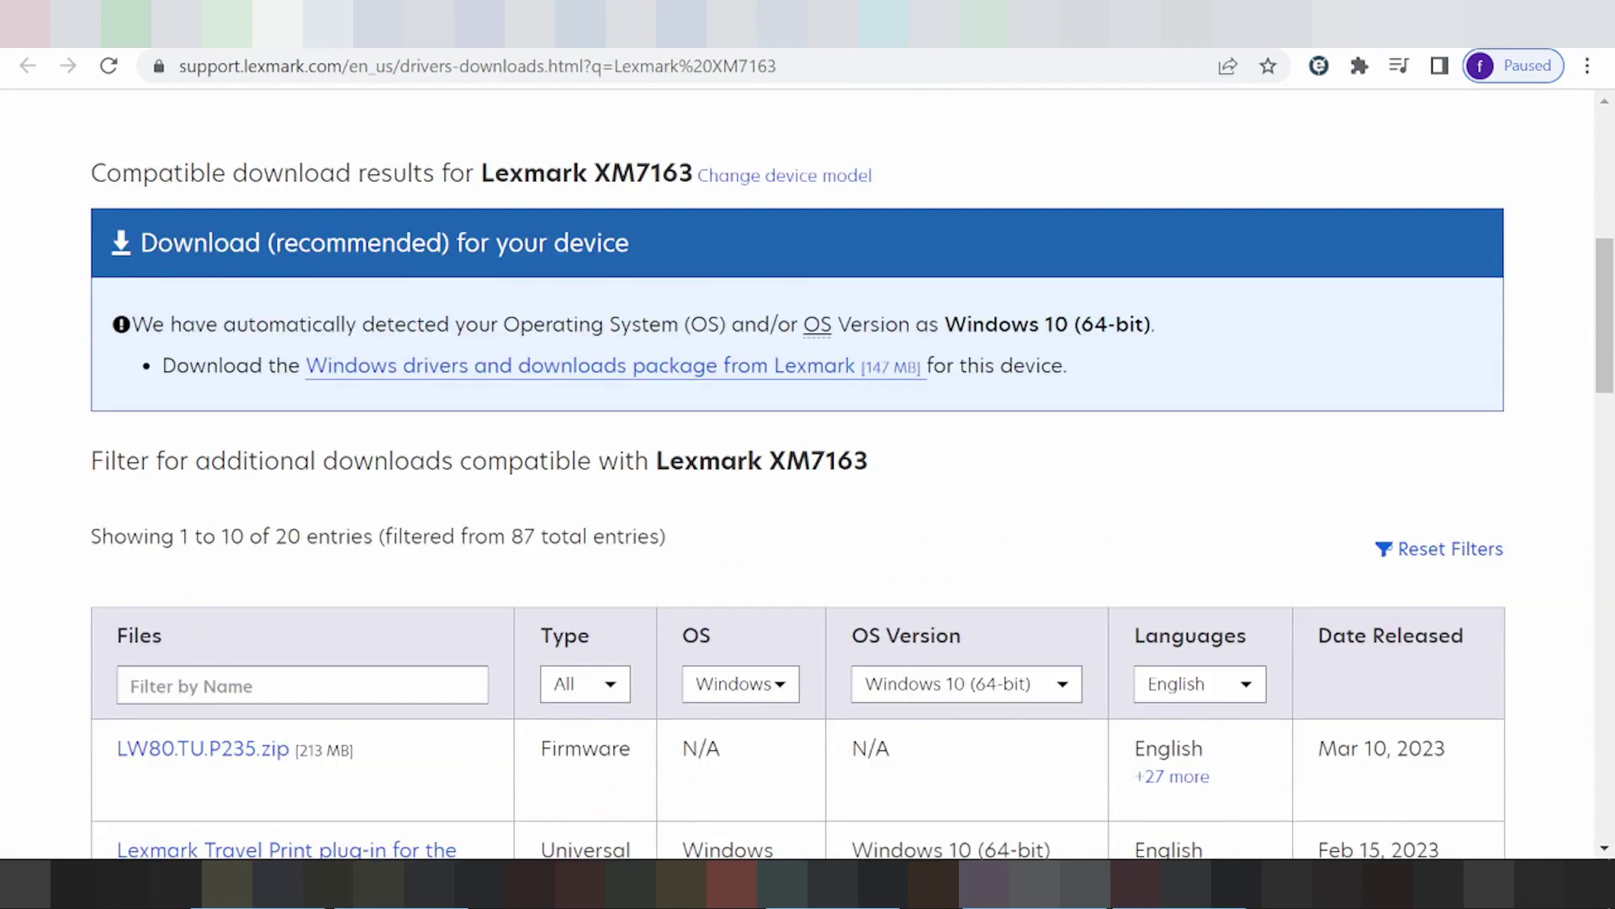
scroll(334, 318, down, 3)
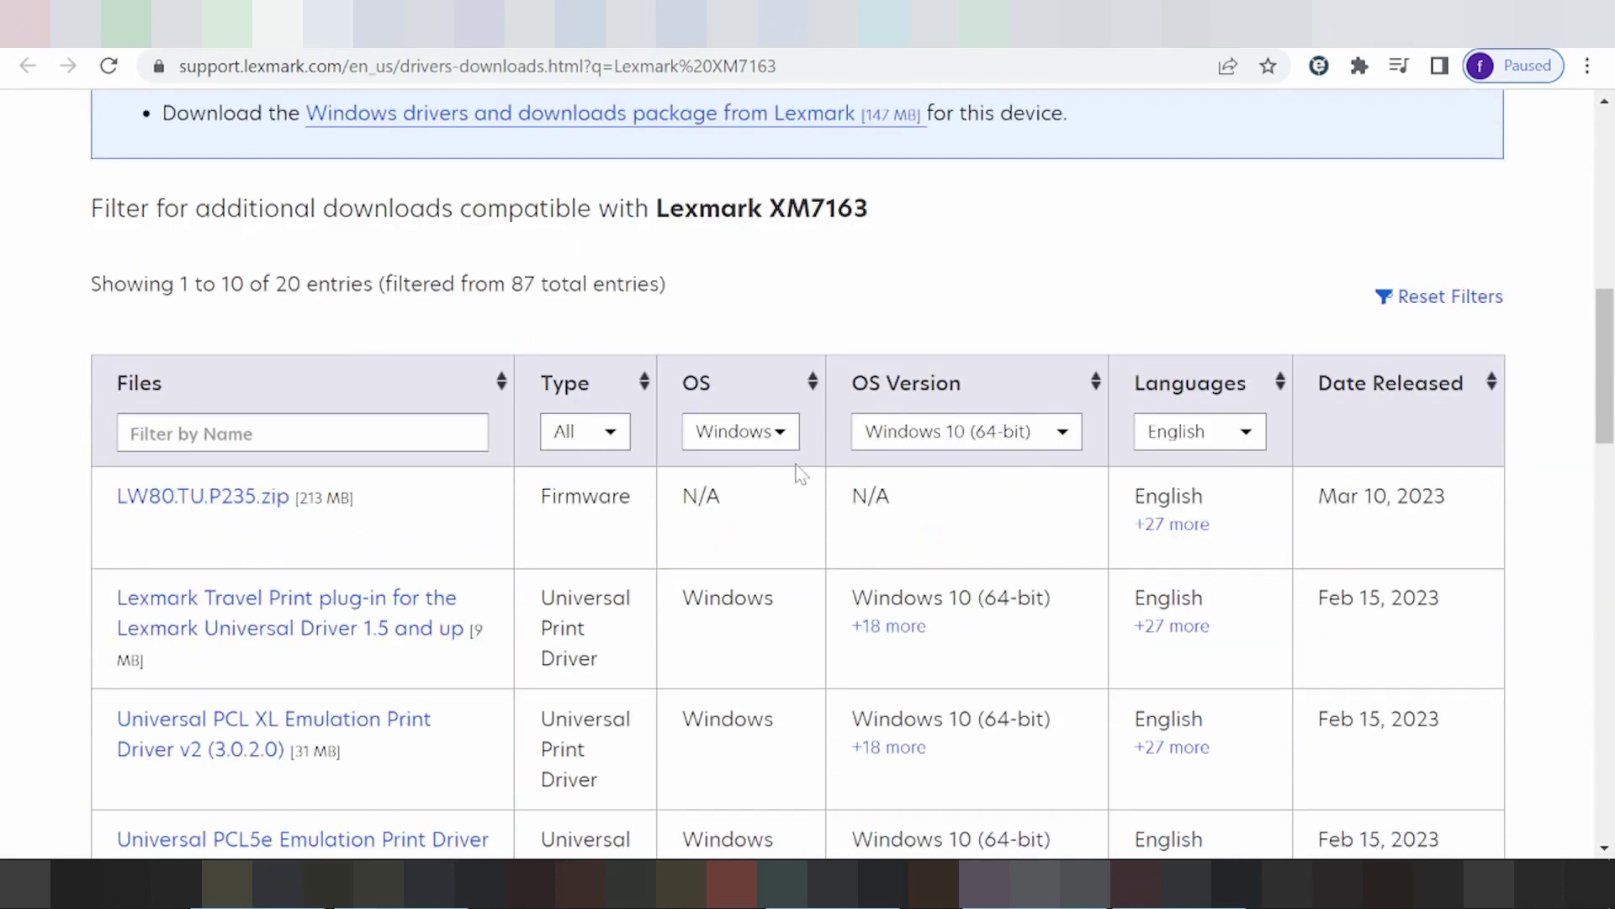
click(767, 440)
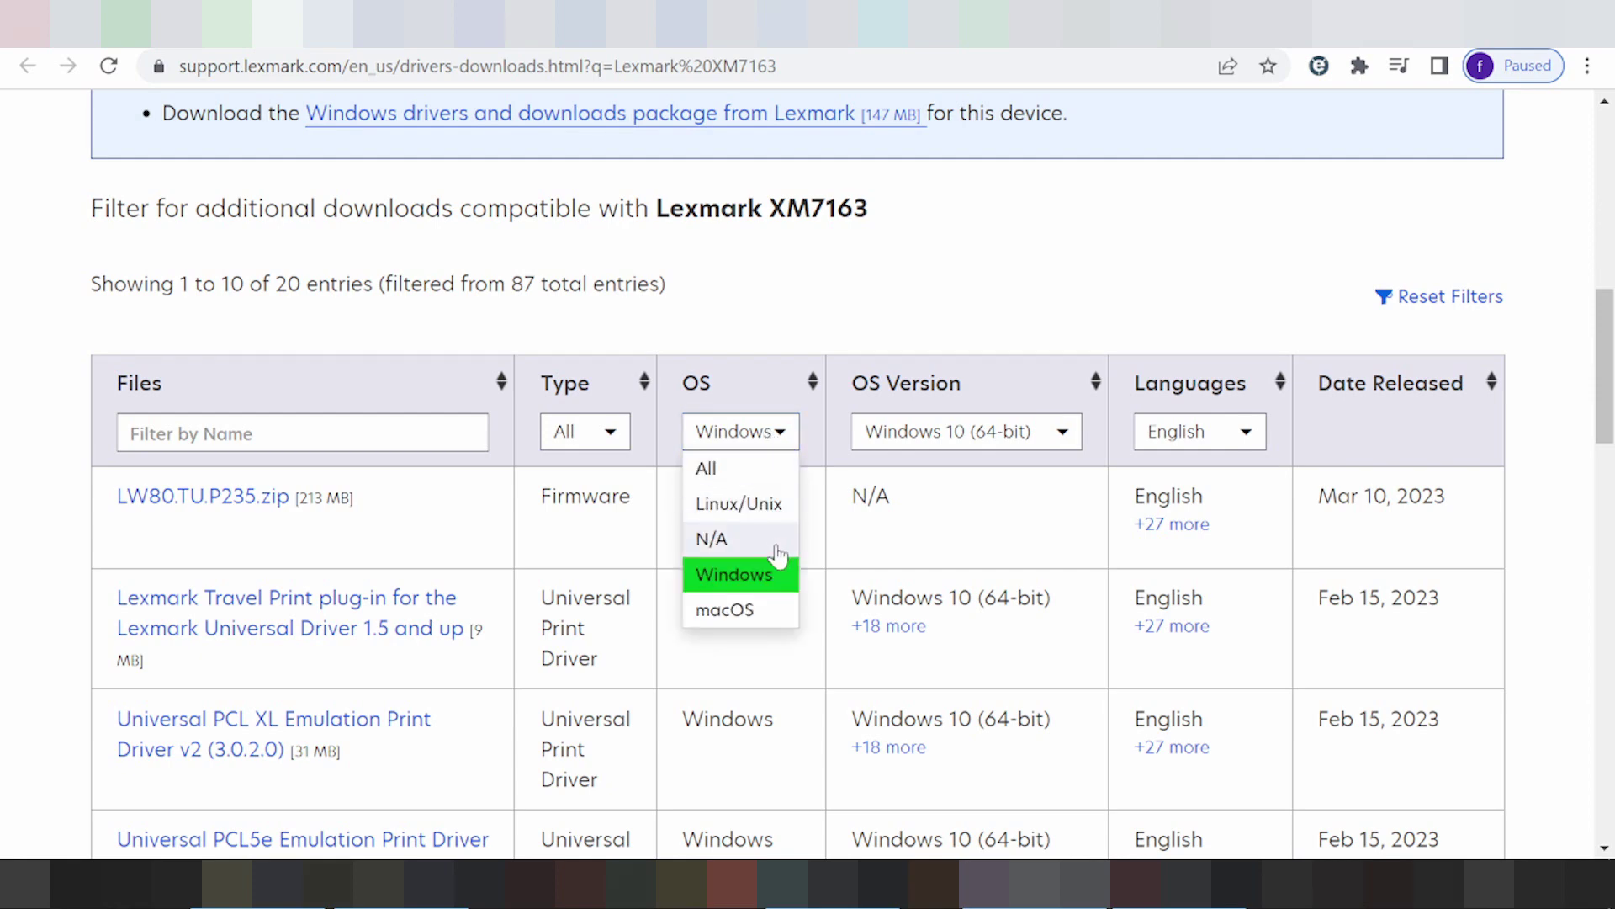
click(715, 503)
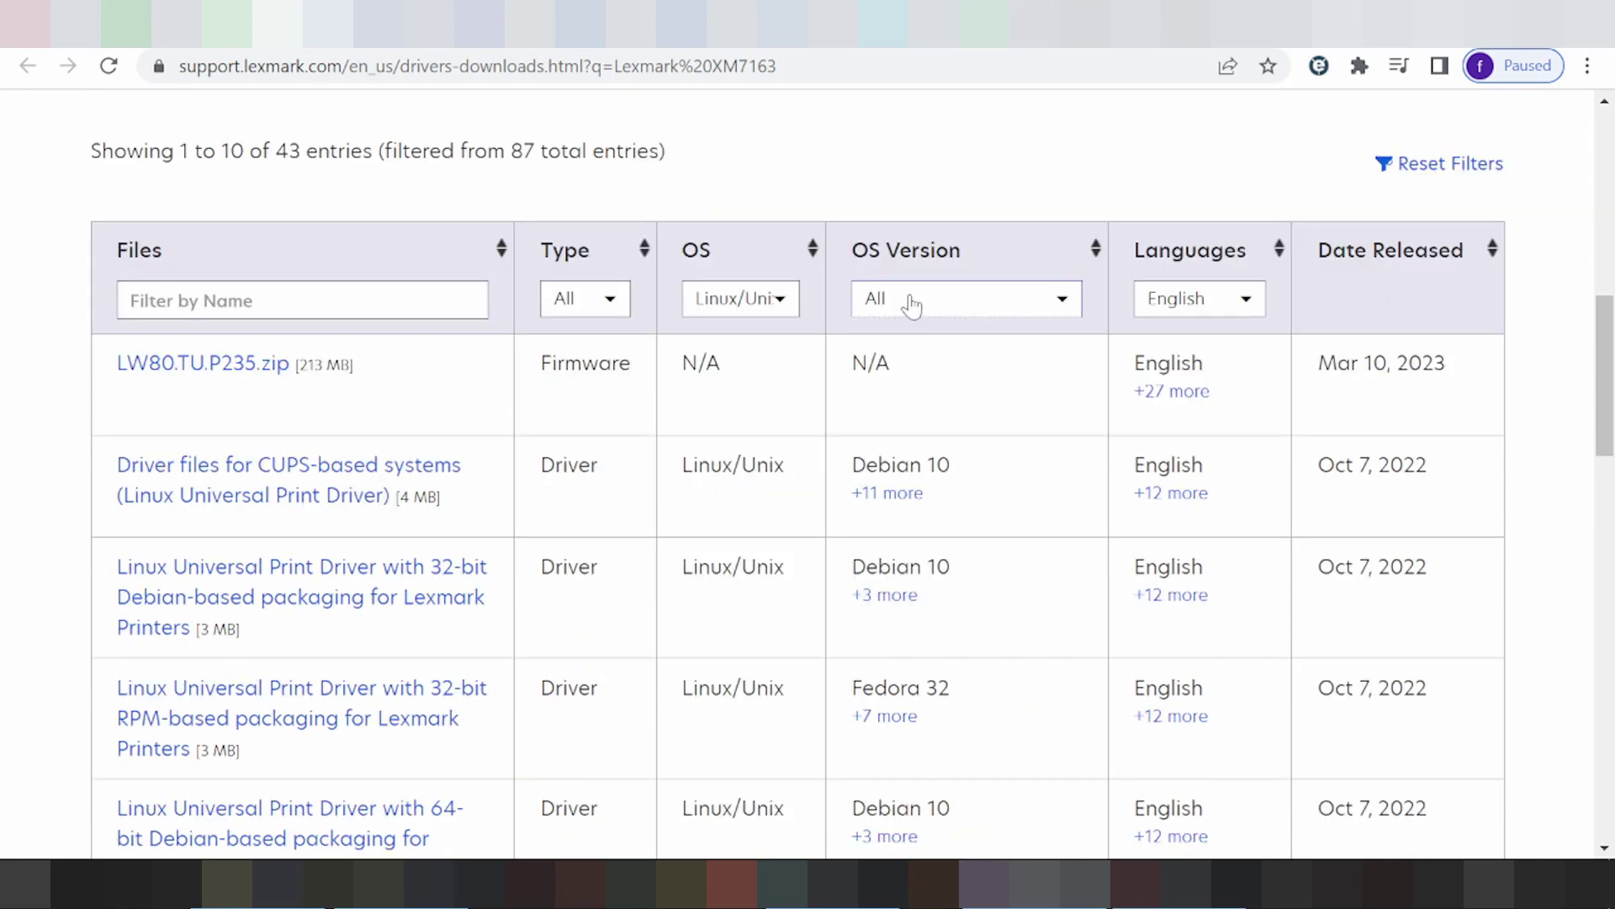
- Examine the Linux/Unix versions offered by the OS Version filter
click(910, 303)
scroll(975, 639, down, 1)
scroll(976, 639, down, 5)
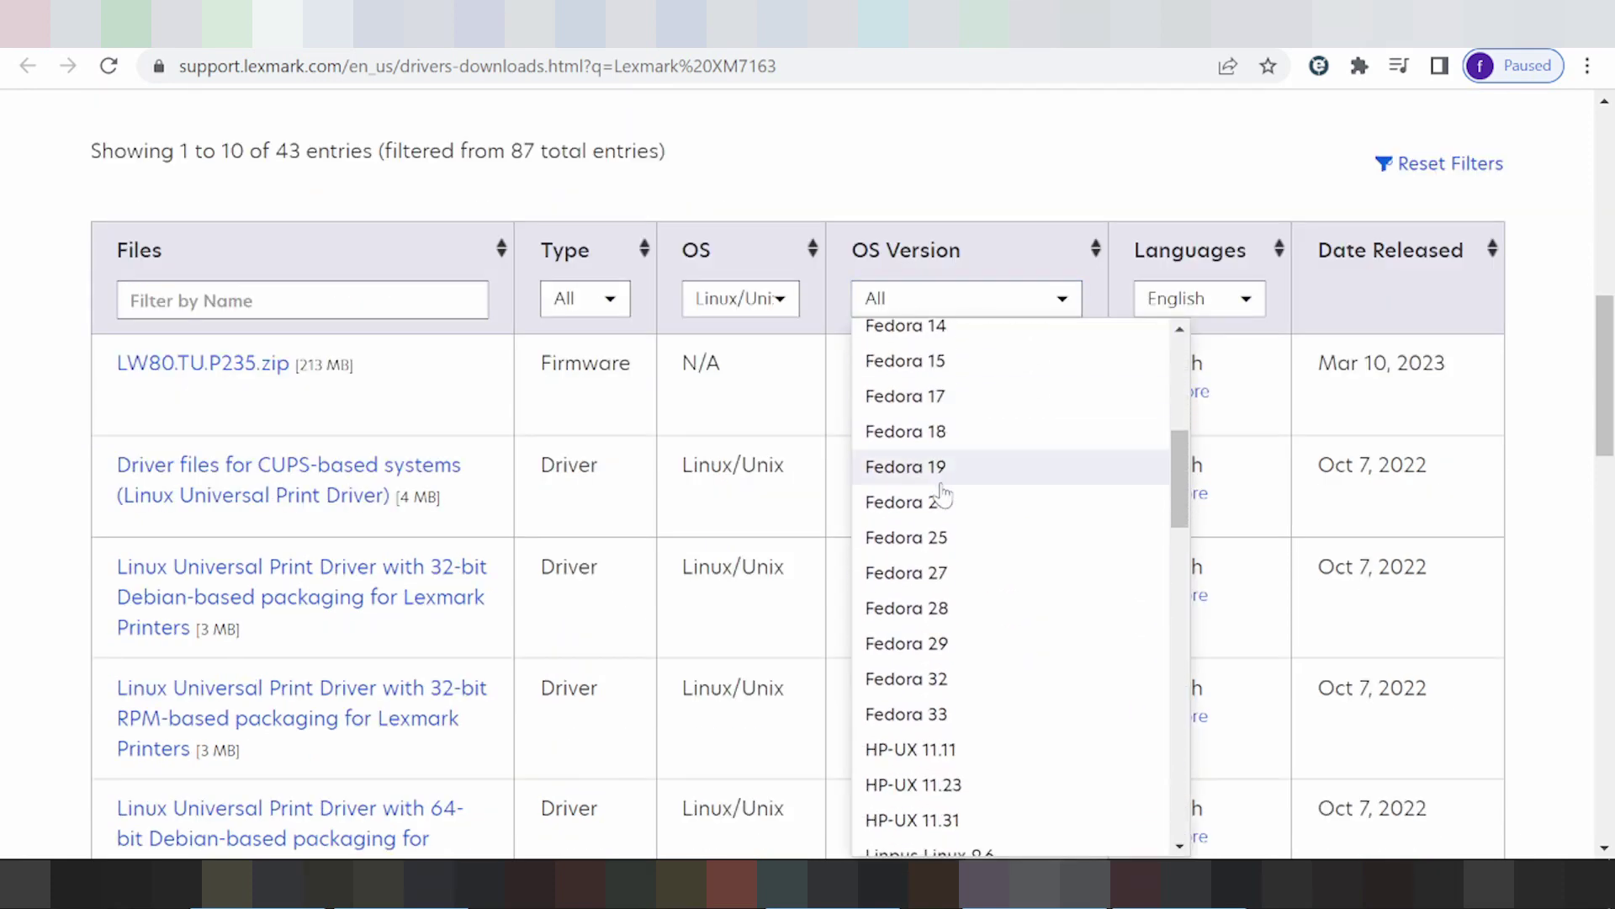
scroll(960, 589, down, 3)
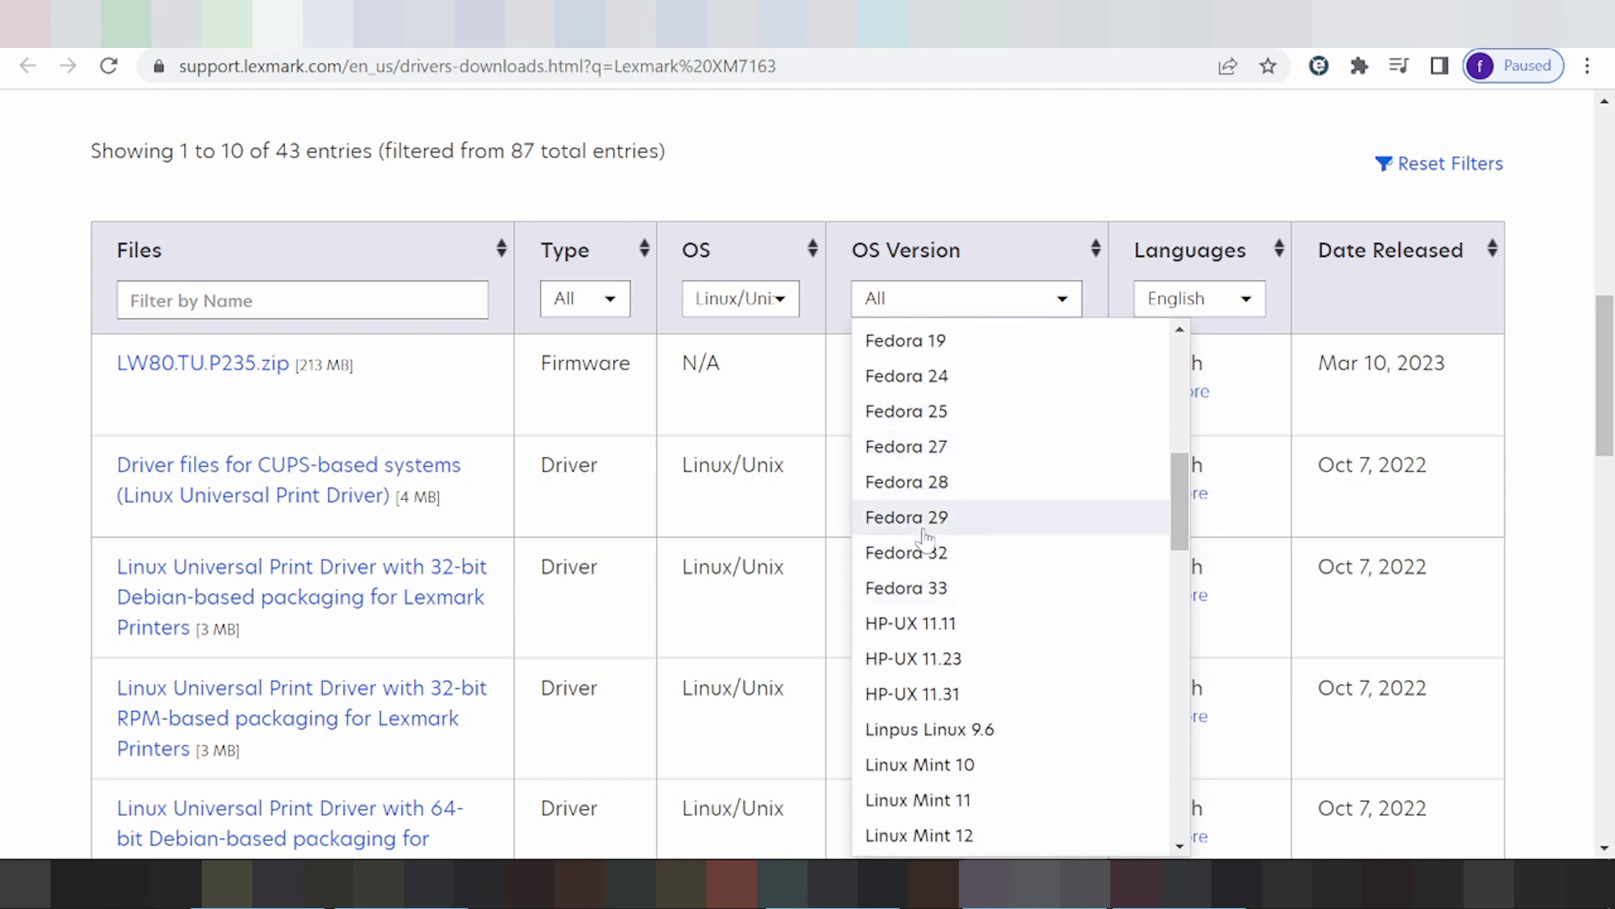
scroll(926, 547, down, 5)
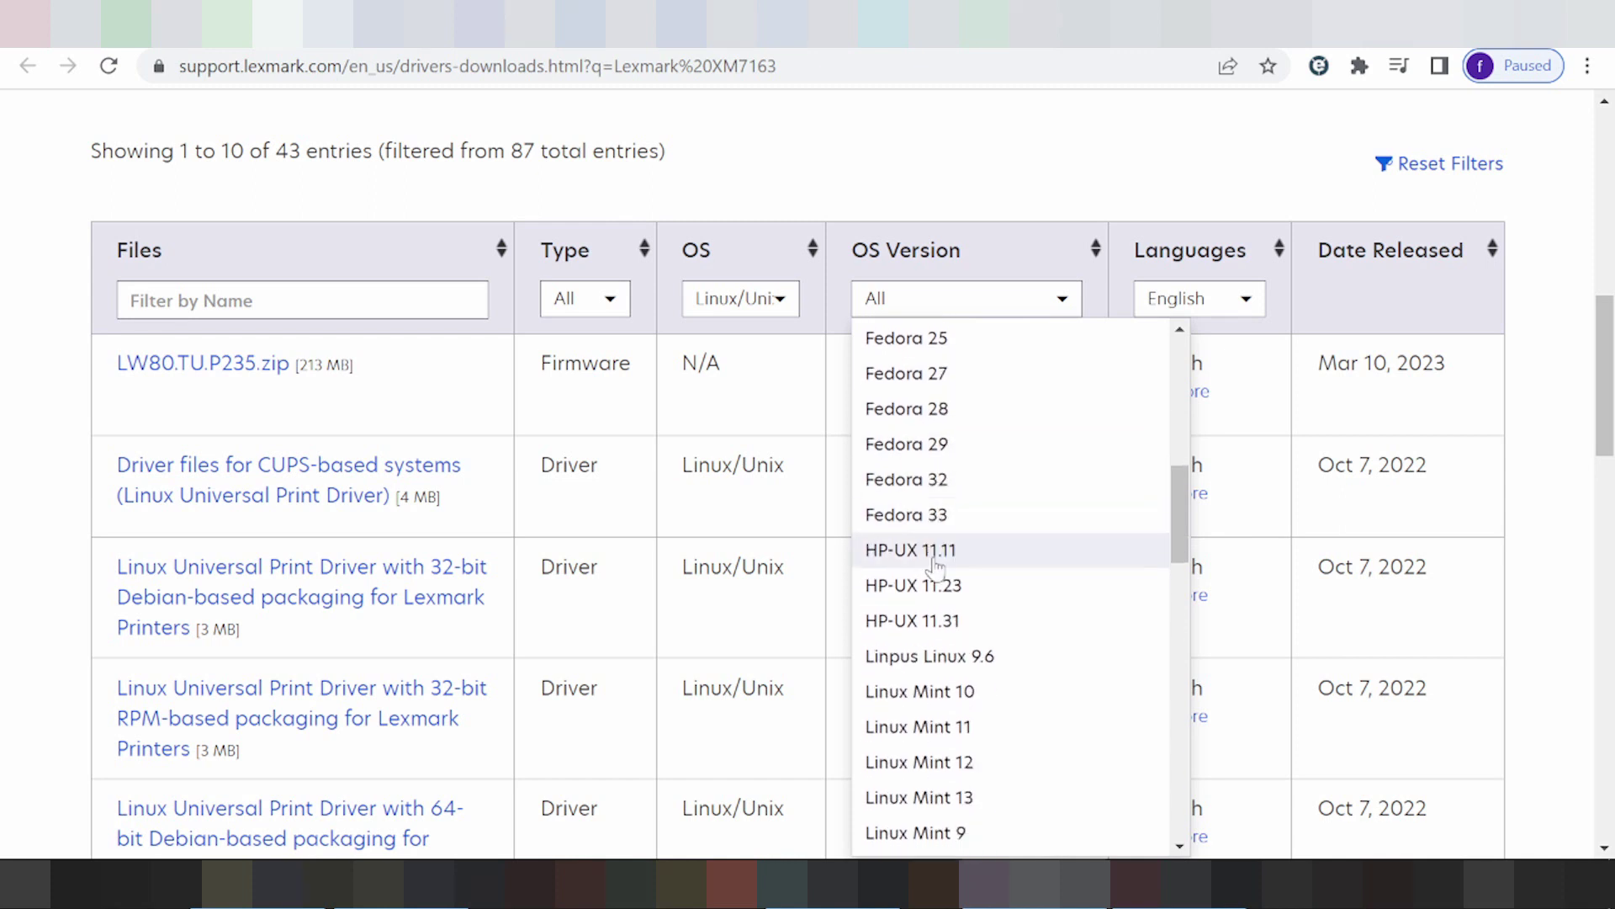
scroll(959, 606, up, 3)
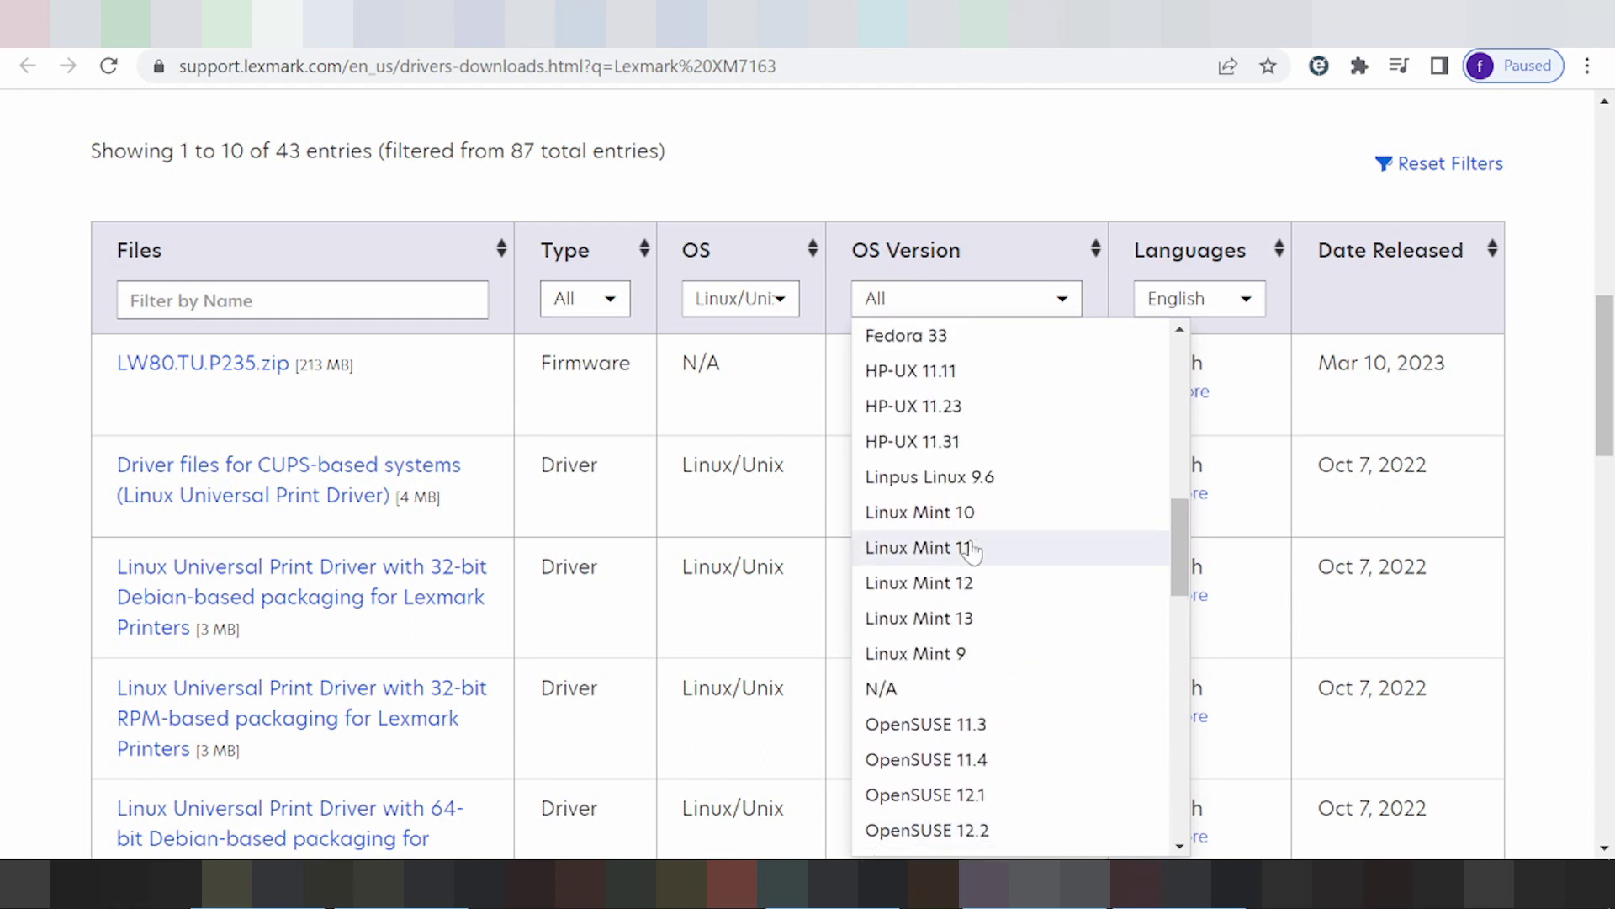
scroll(1009, 631, down, 8)
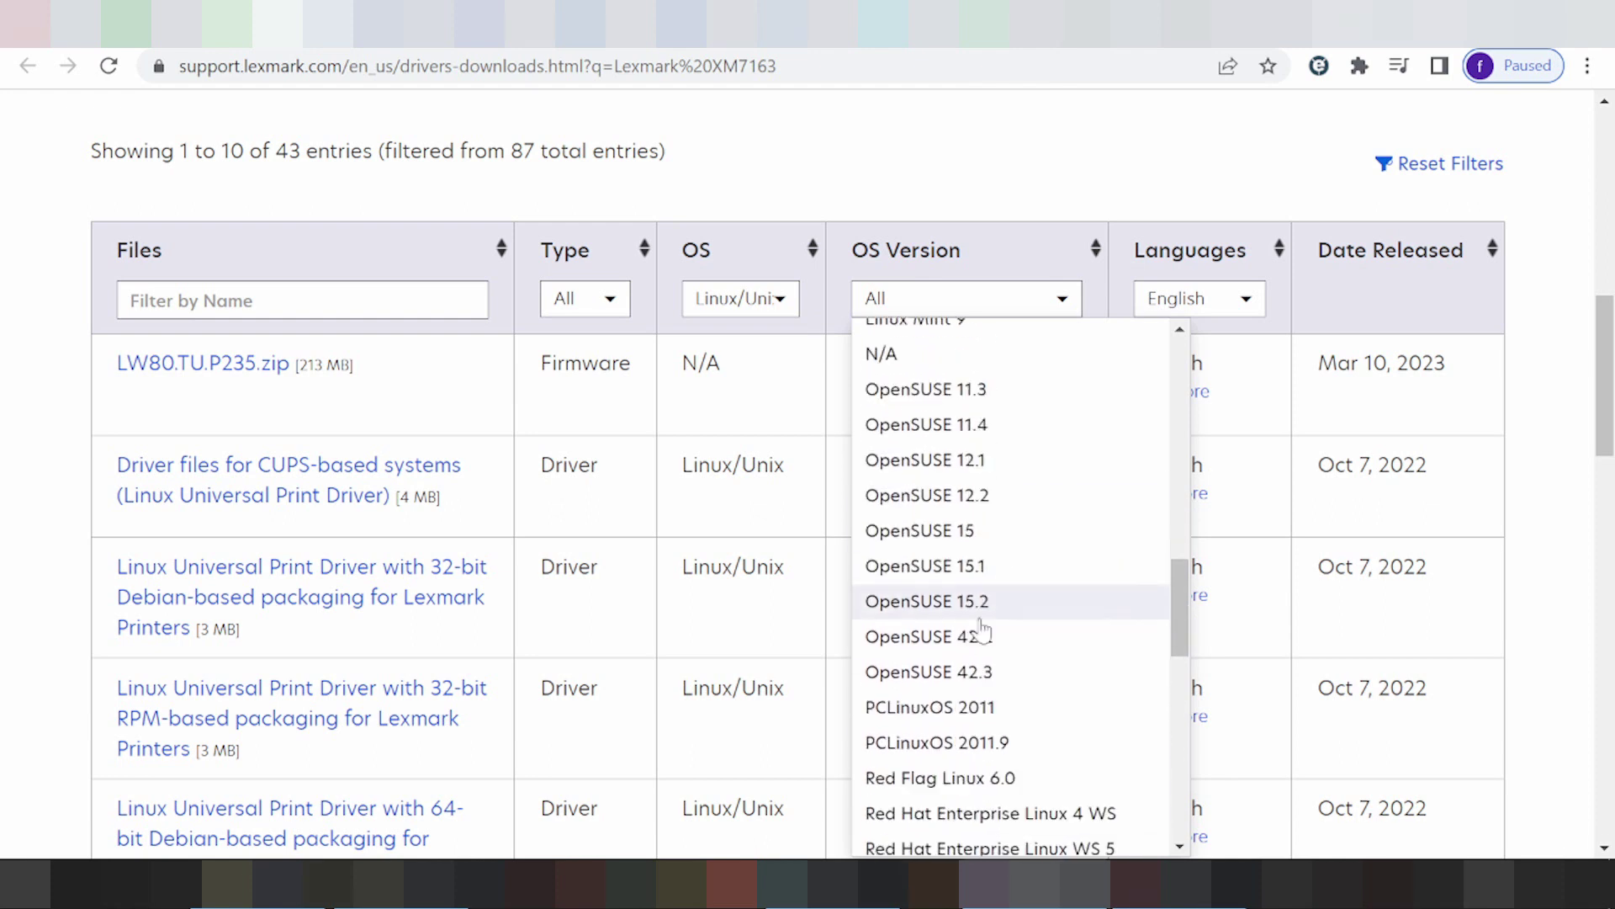
scroll(941, 560, down, 7)
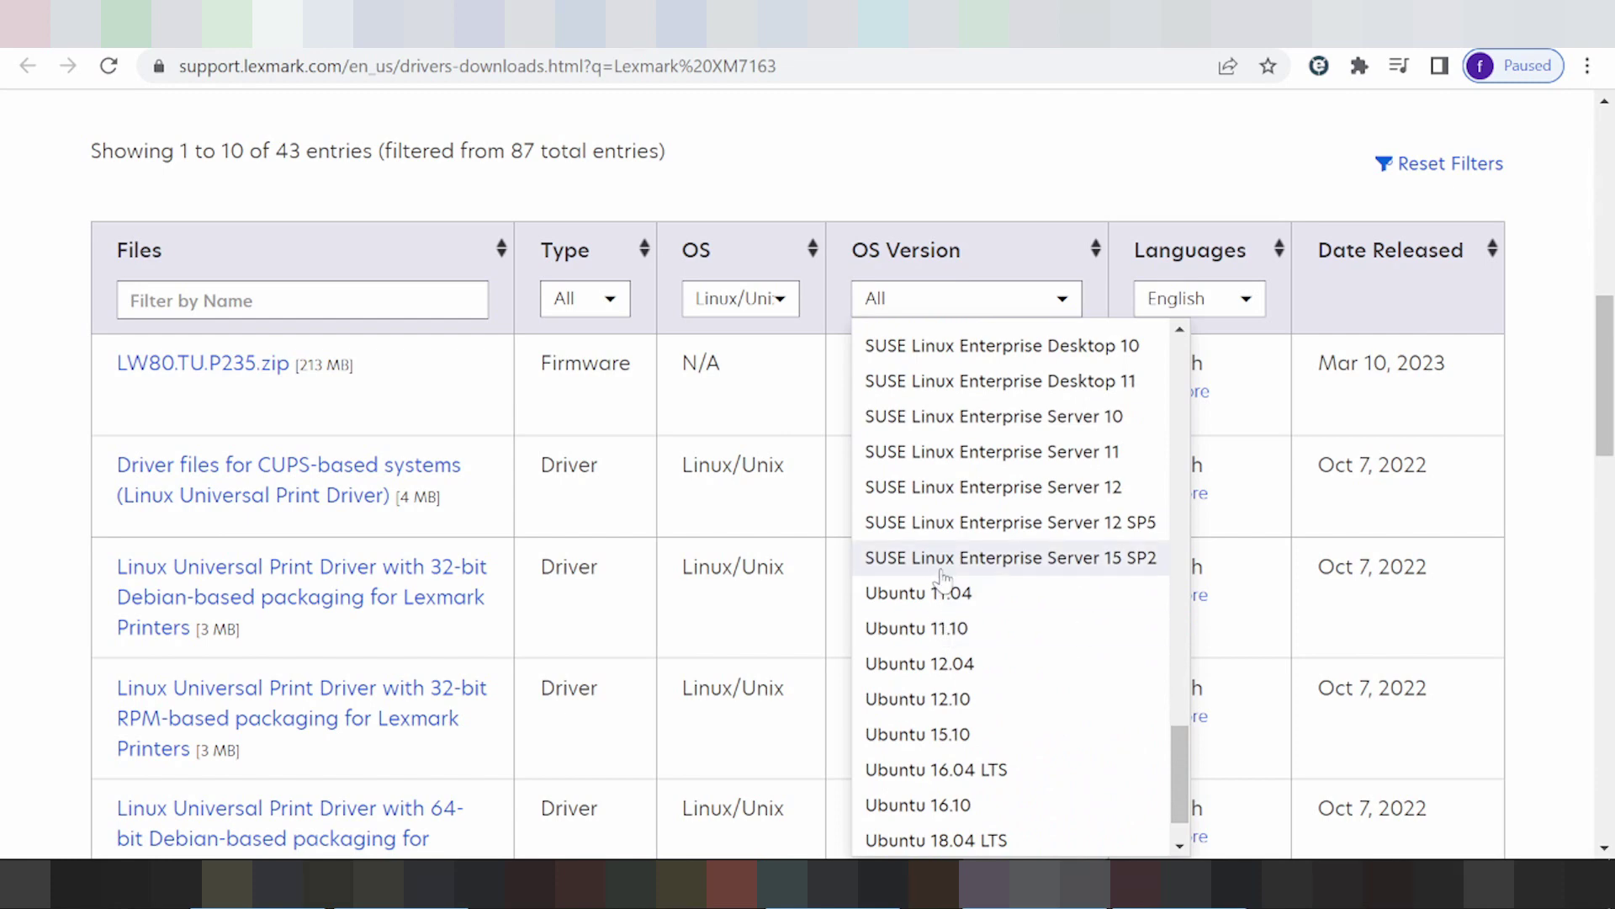
scroll(940, 572, down, 1)
scroll(942, 589, up, 15)
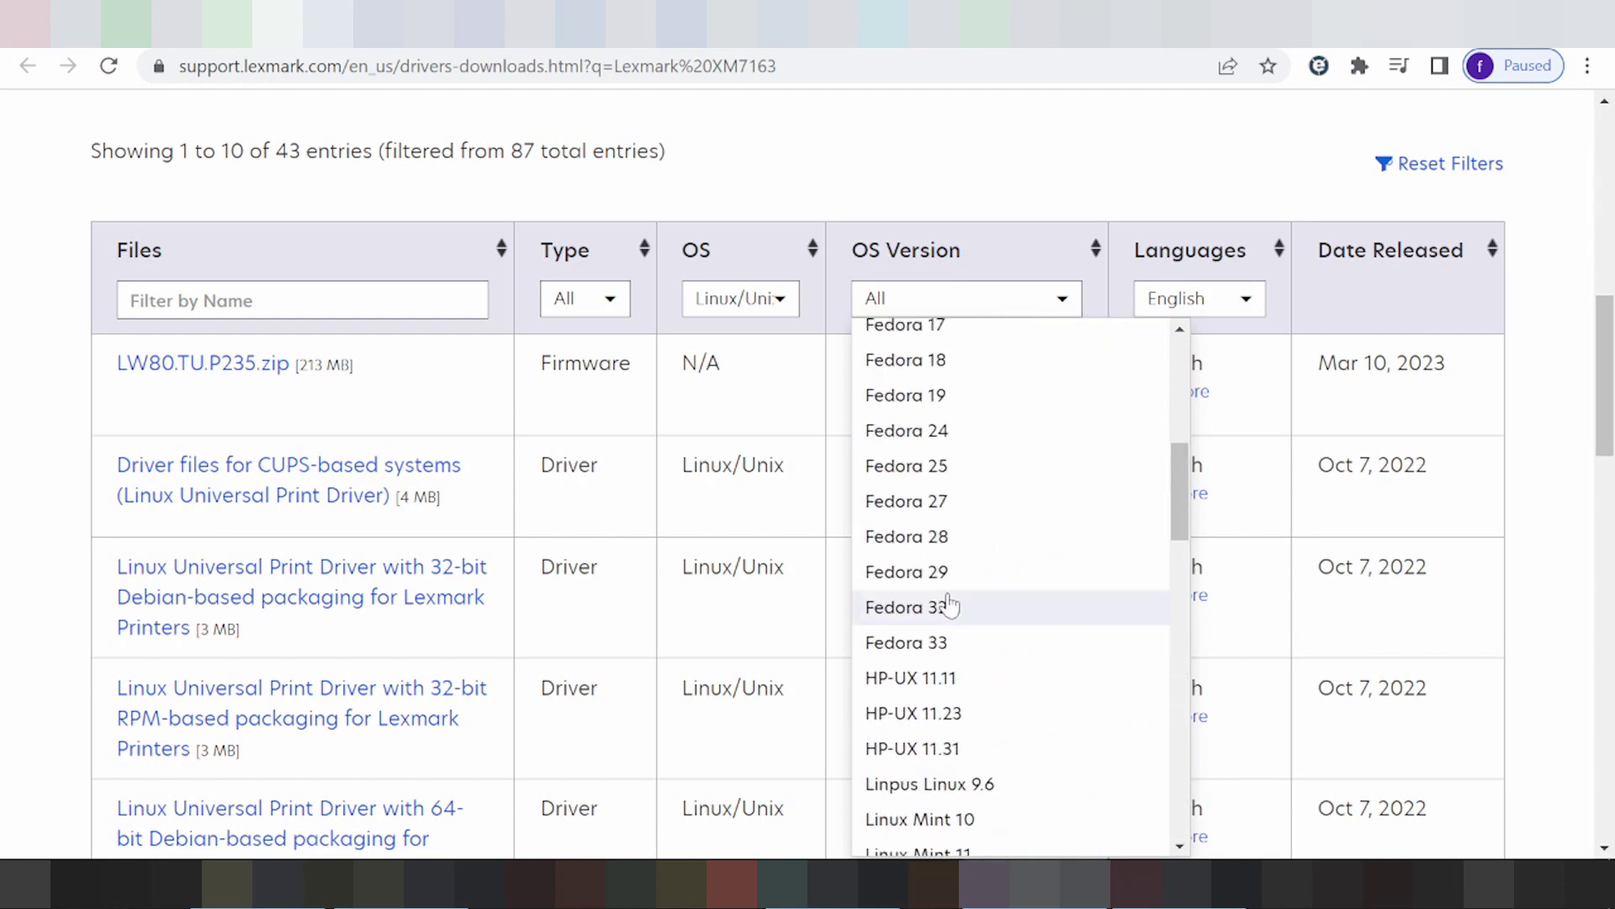
scroll(949, 604, up, 6)
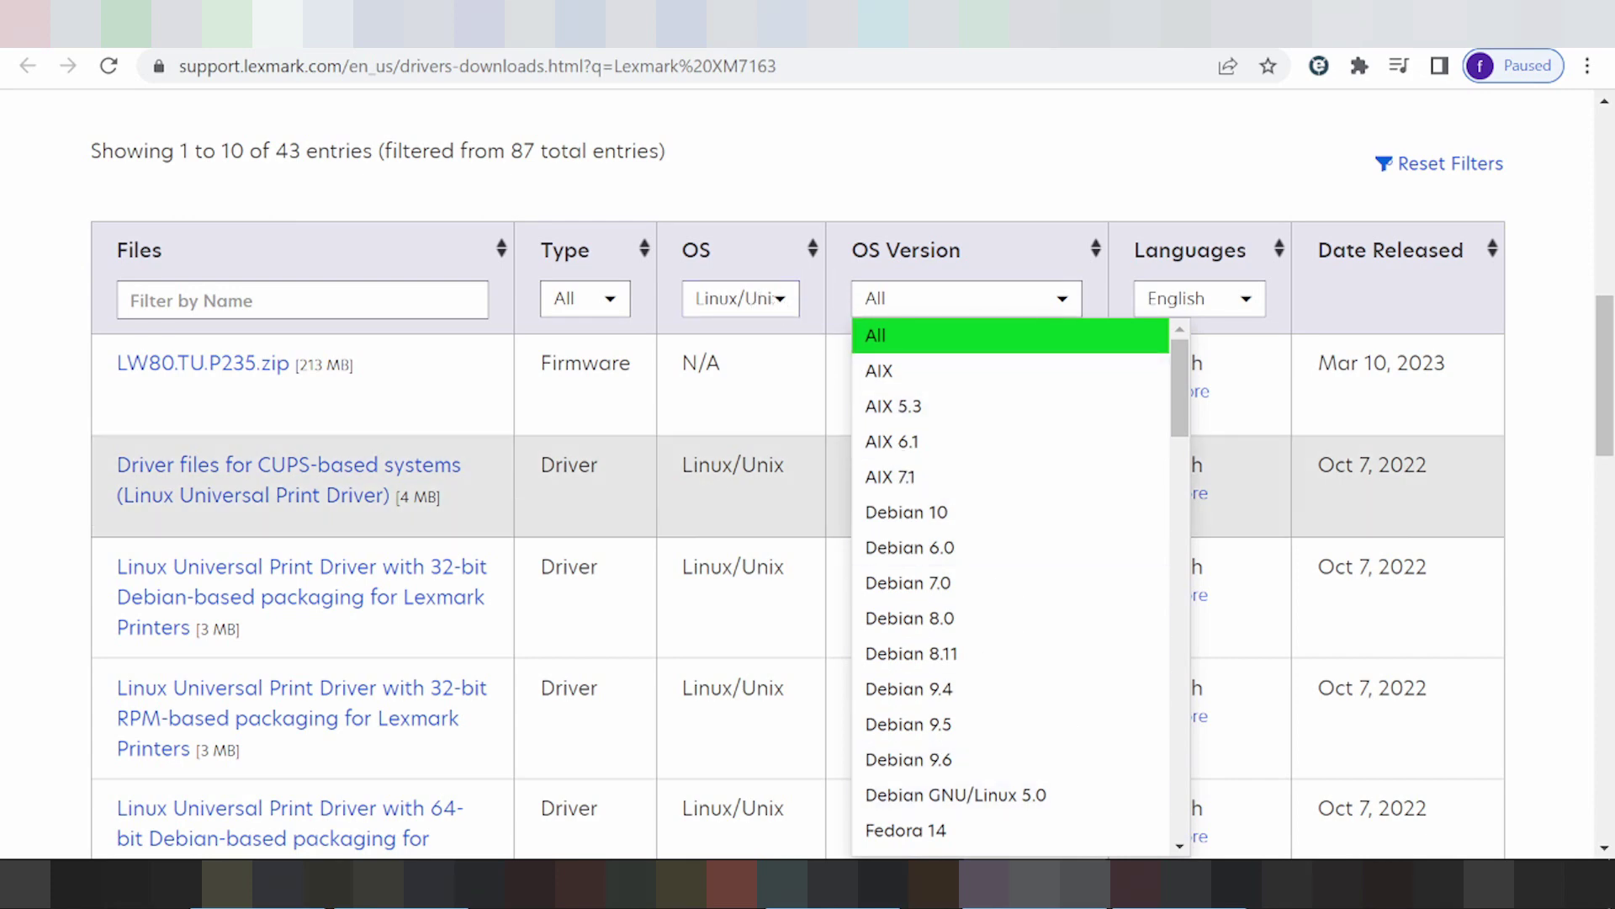
- Filter the compatible downloads to macOS with OS version macOS 12
click(709, 298)
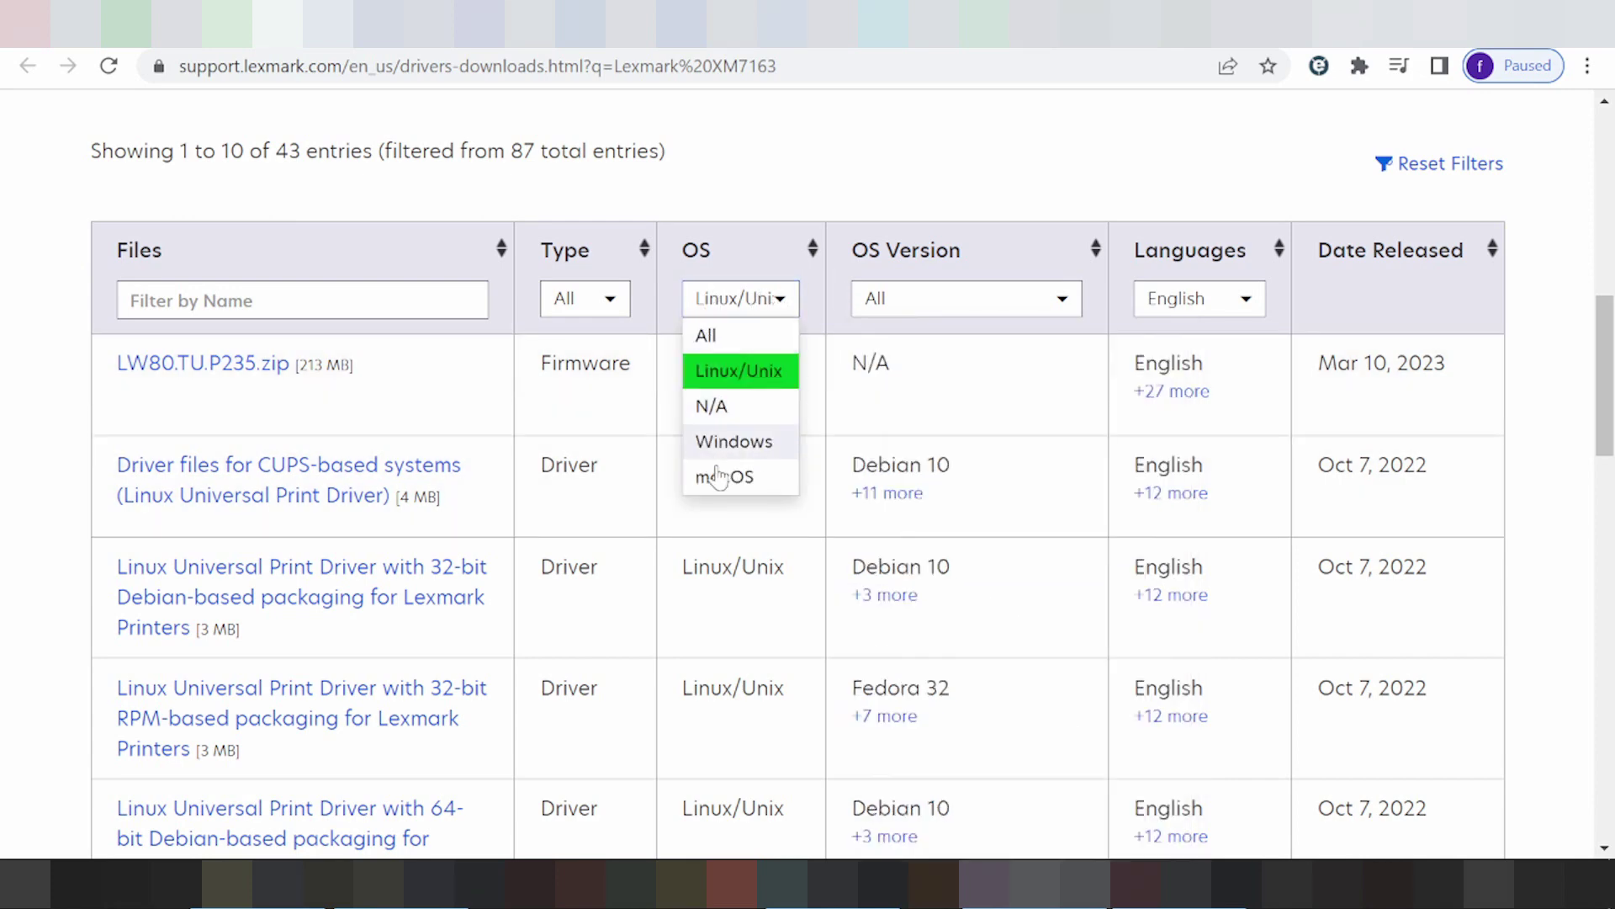
click(714, 473)
click(870, 310)
scroll(968, 522, down, 2)
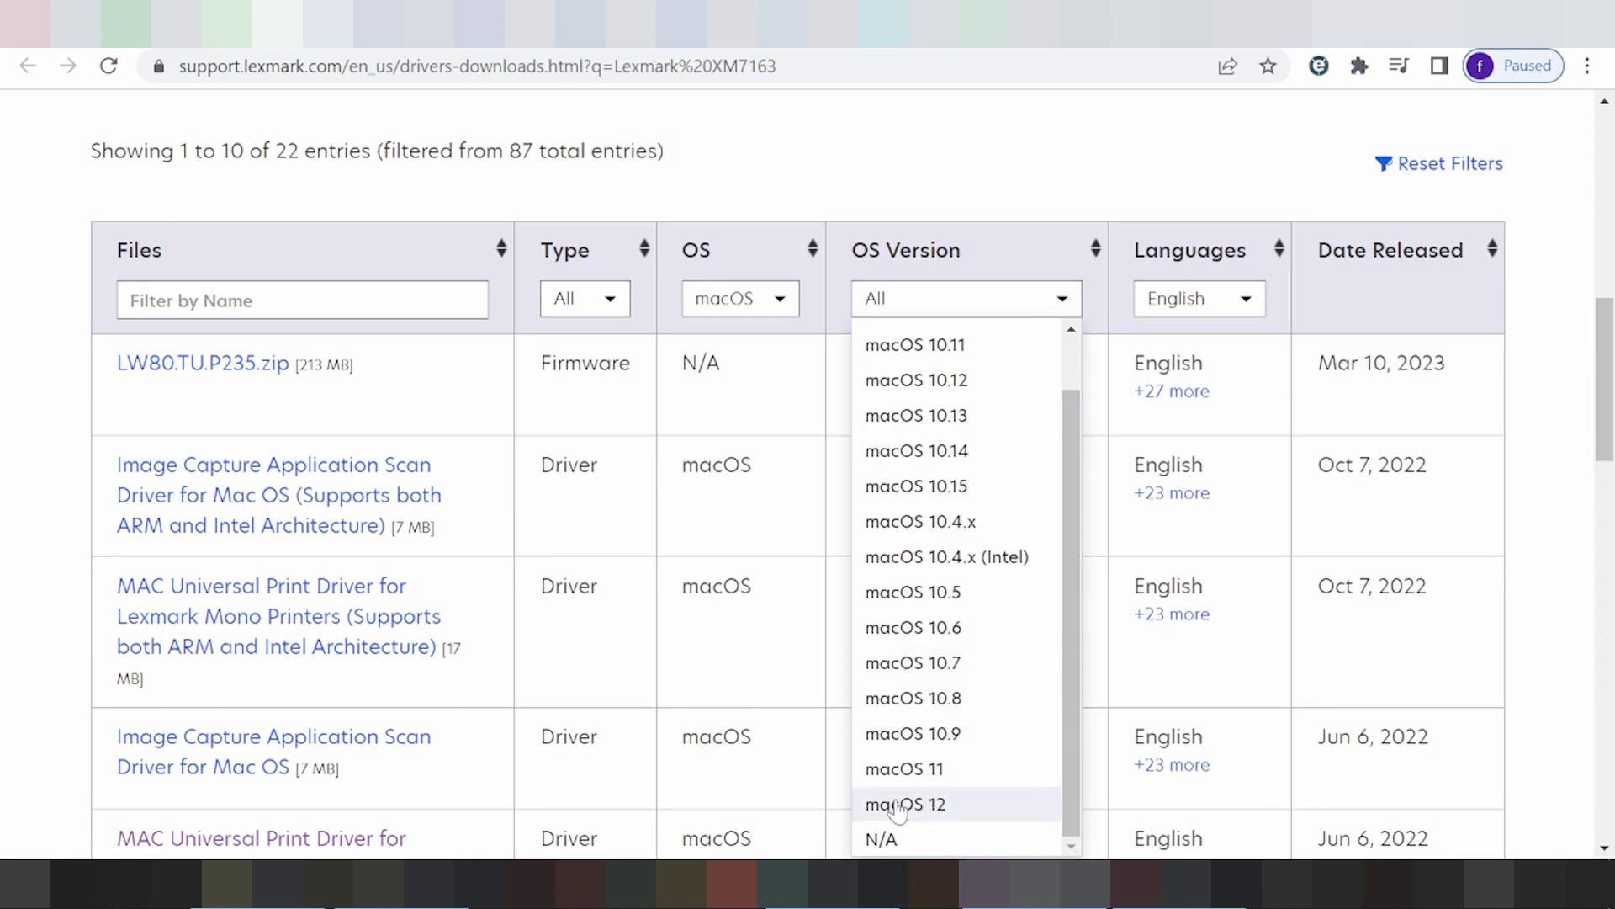
click(899, 806)
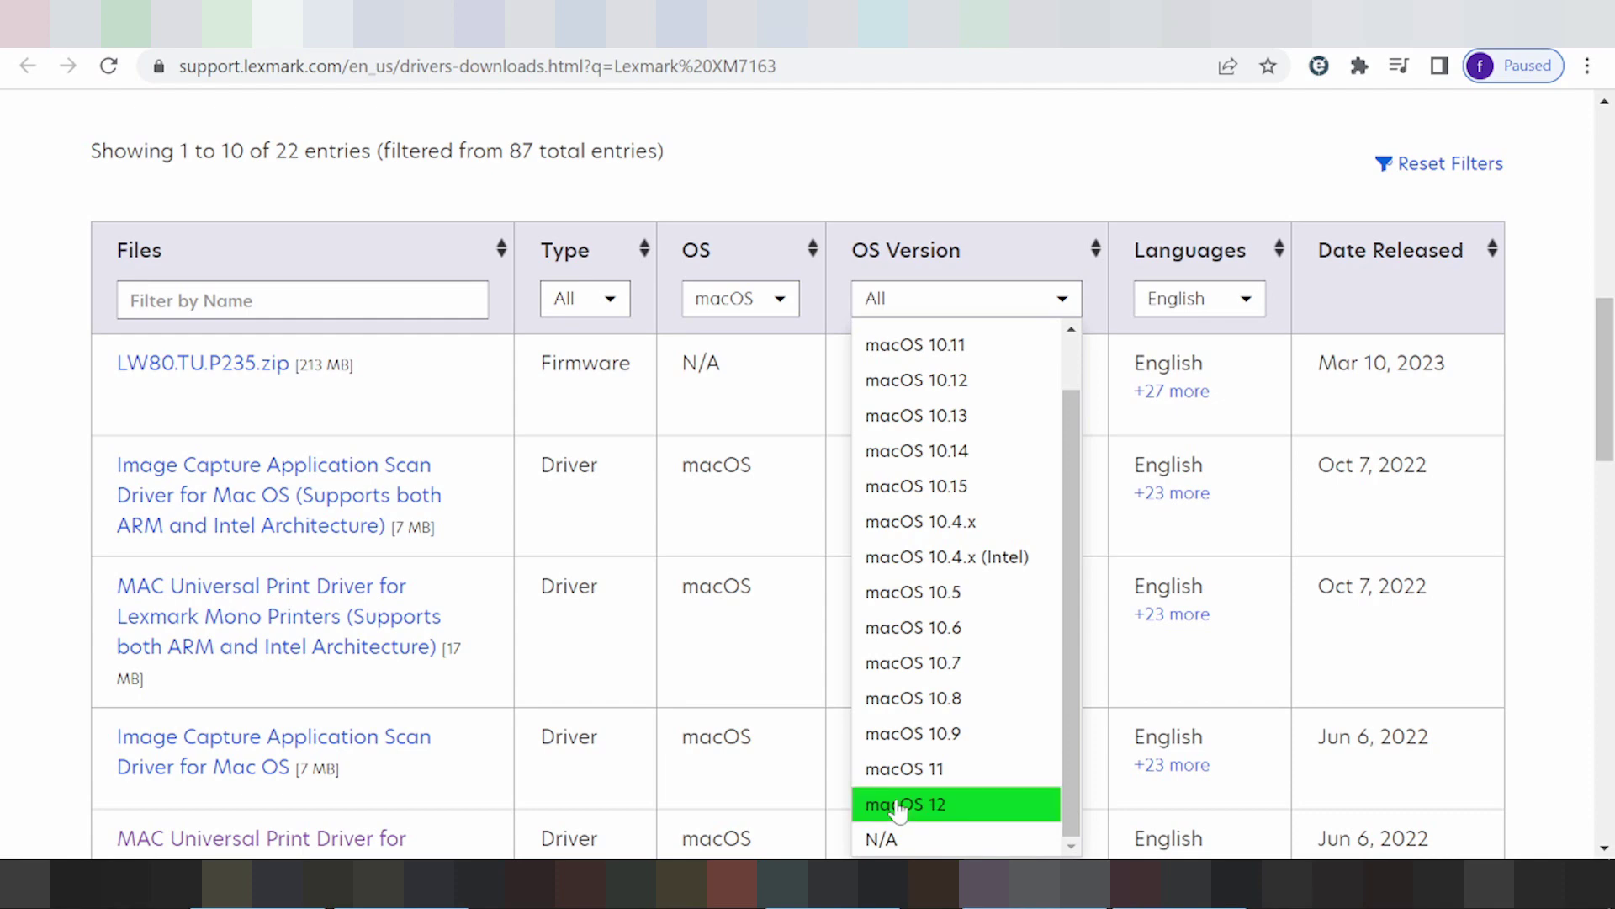
- Open the download details of the Jun 6, 2022 Image Capture Application Scan Driver for Mac OS and cancel the download
scroll(261, 446, down, 3)
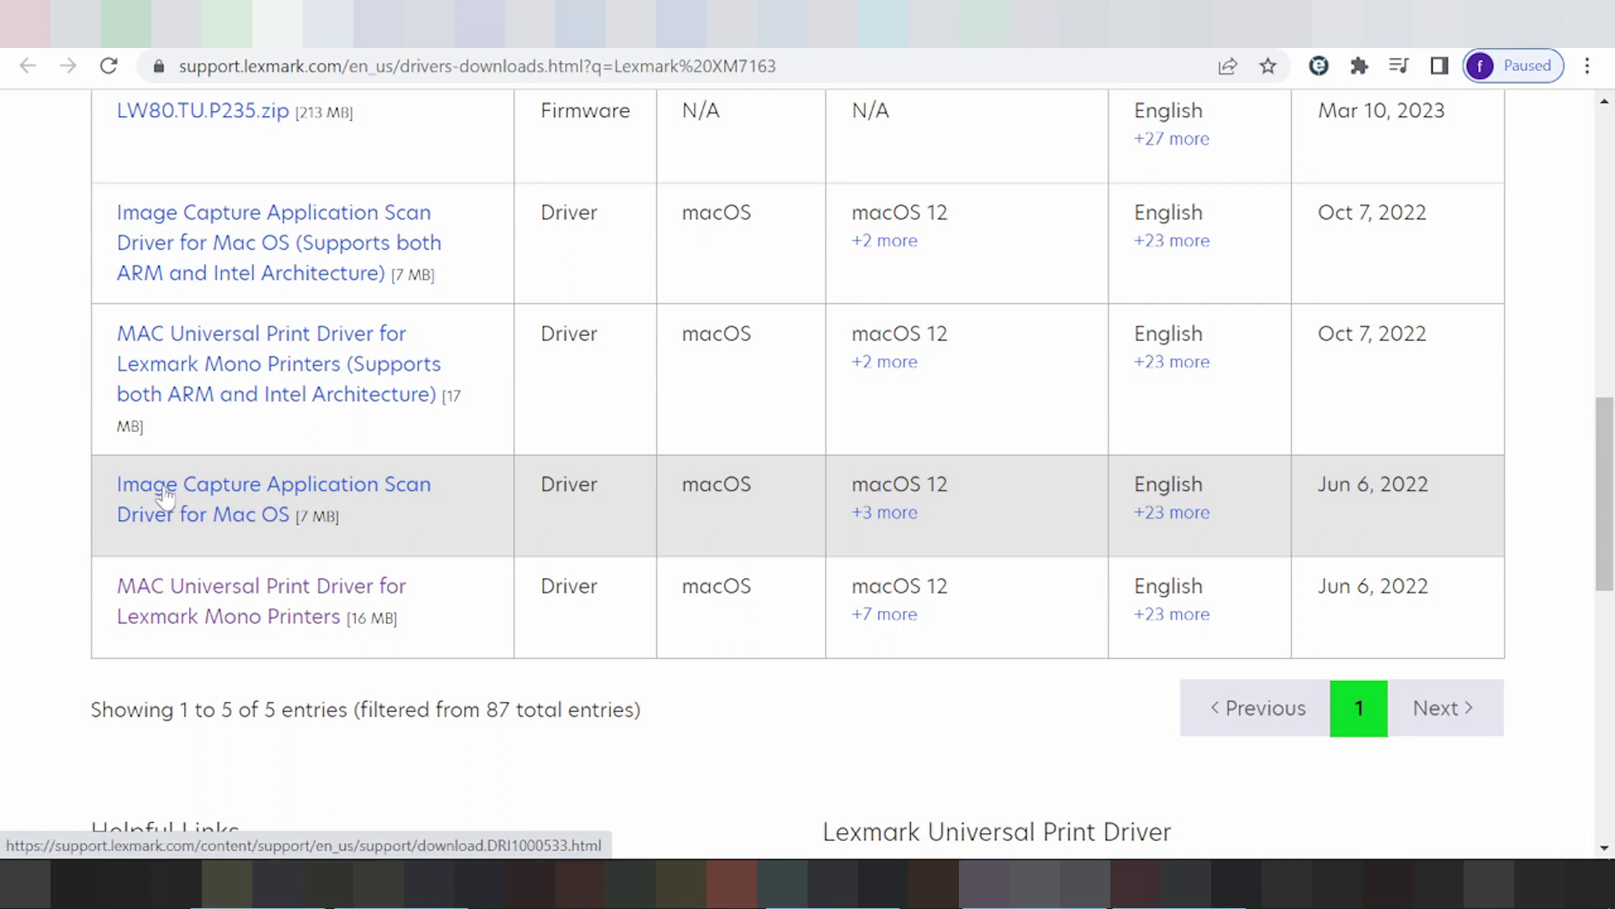
drag(936, 486, 893, 486)
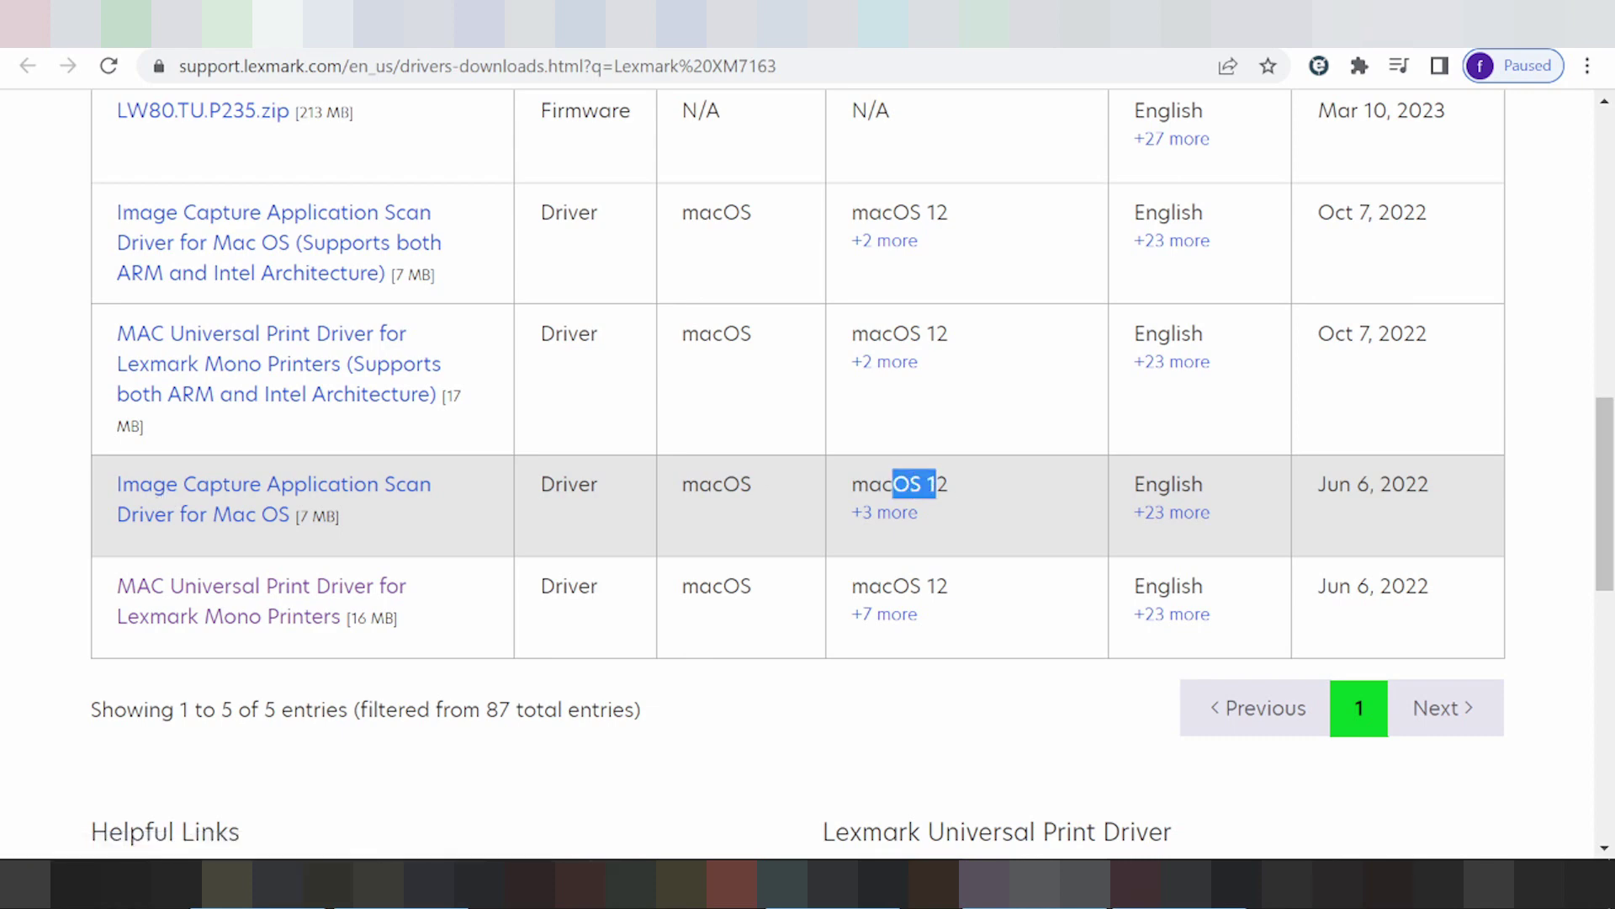
click(189, 514)
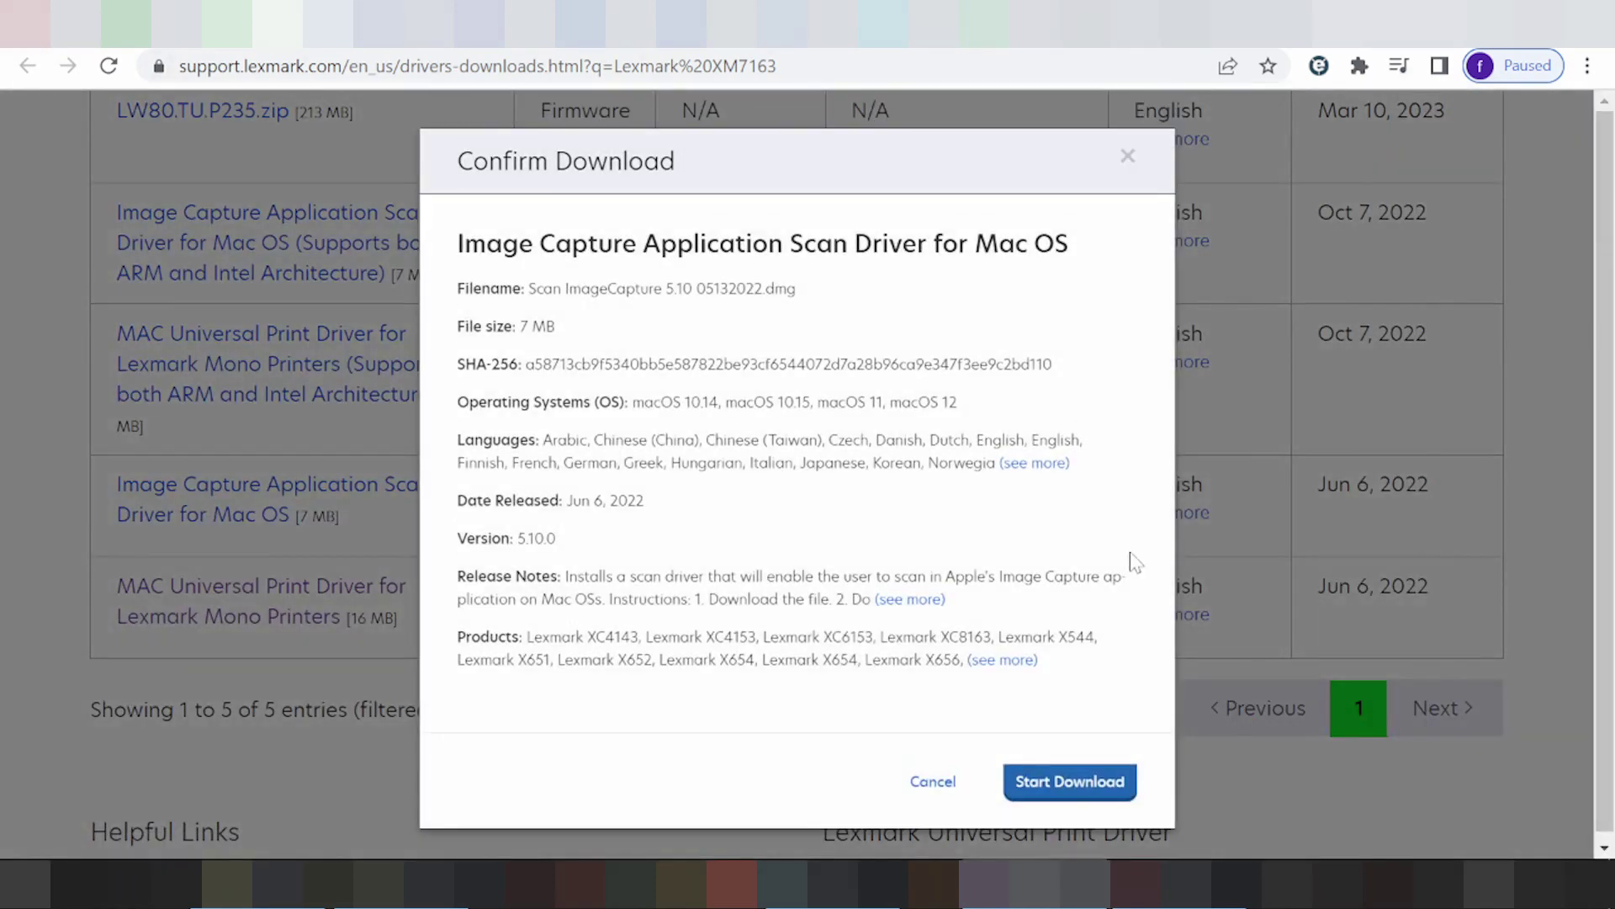
click(936, 782)
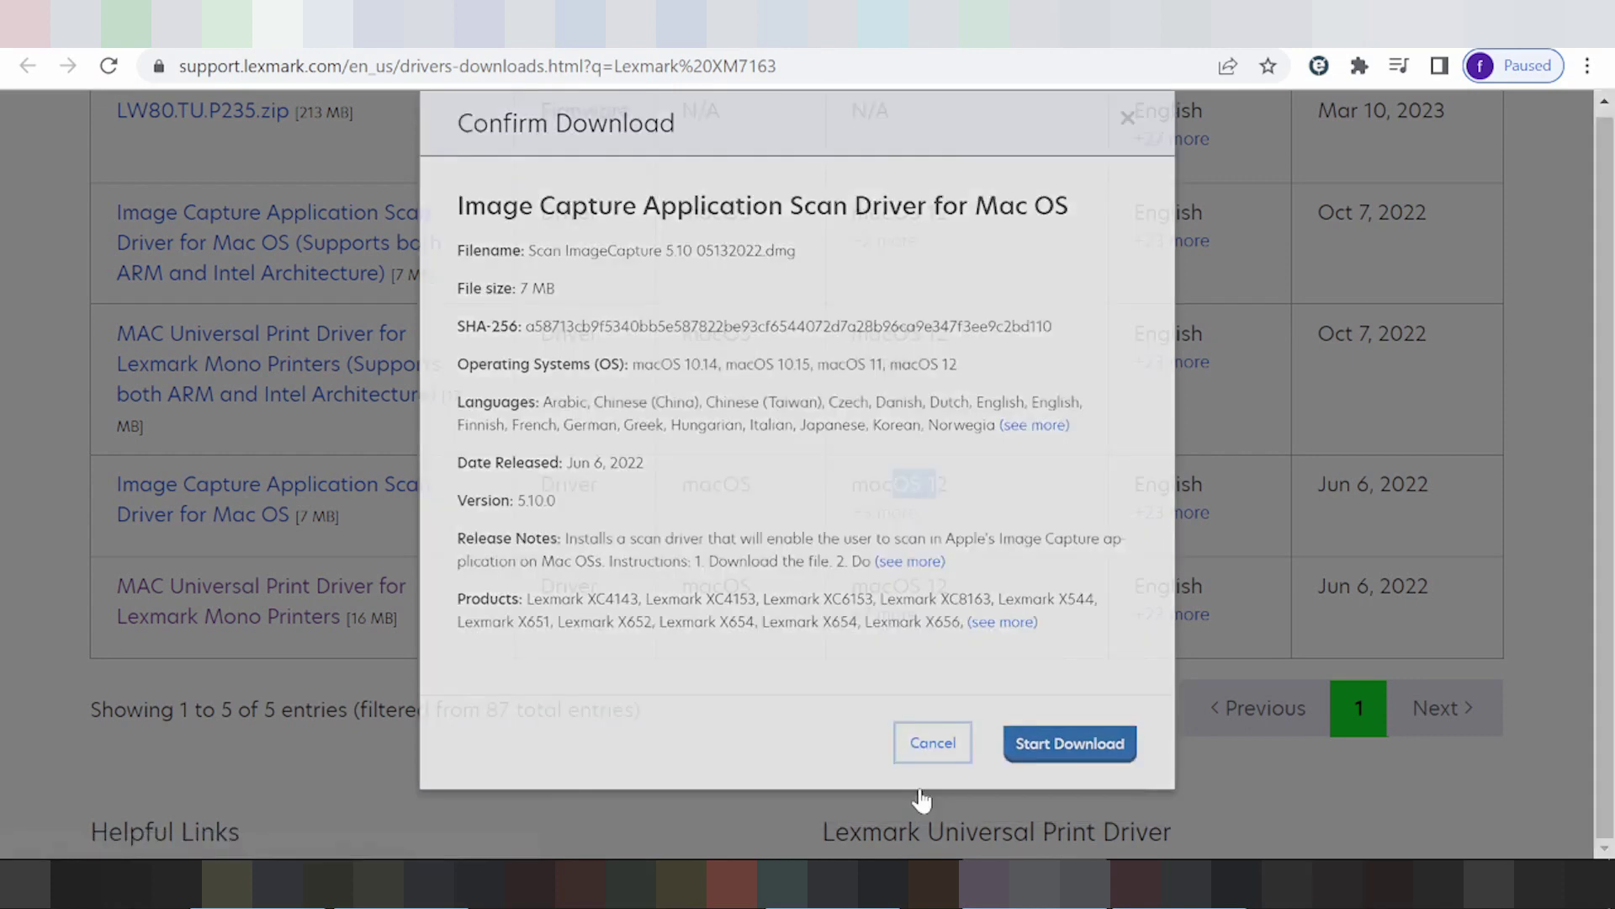
- Filter the compatible downloads to the Windows operating system
scroll(512, 487, up, 7)
scroll(697, 252, down, 3)
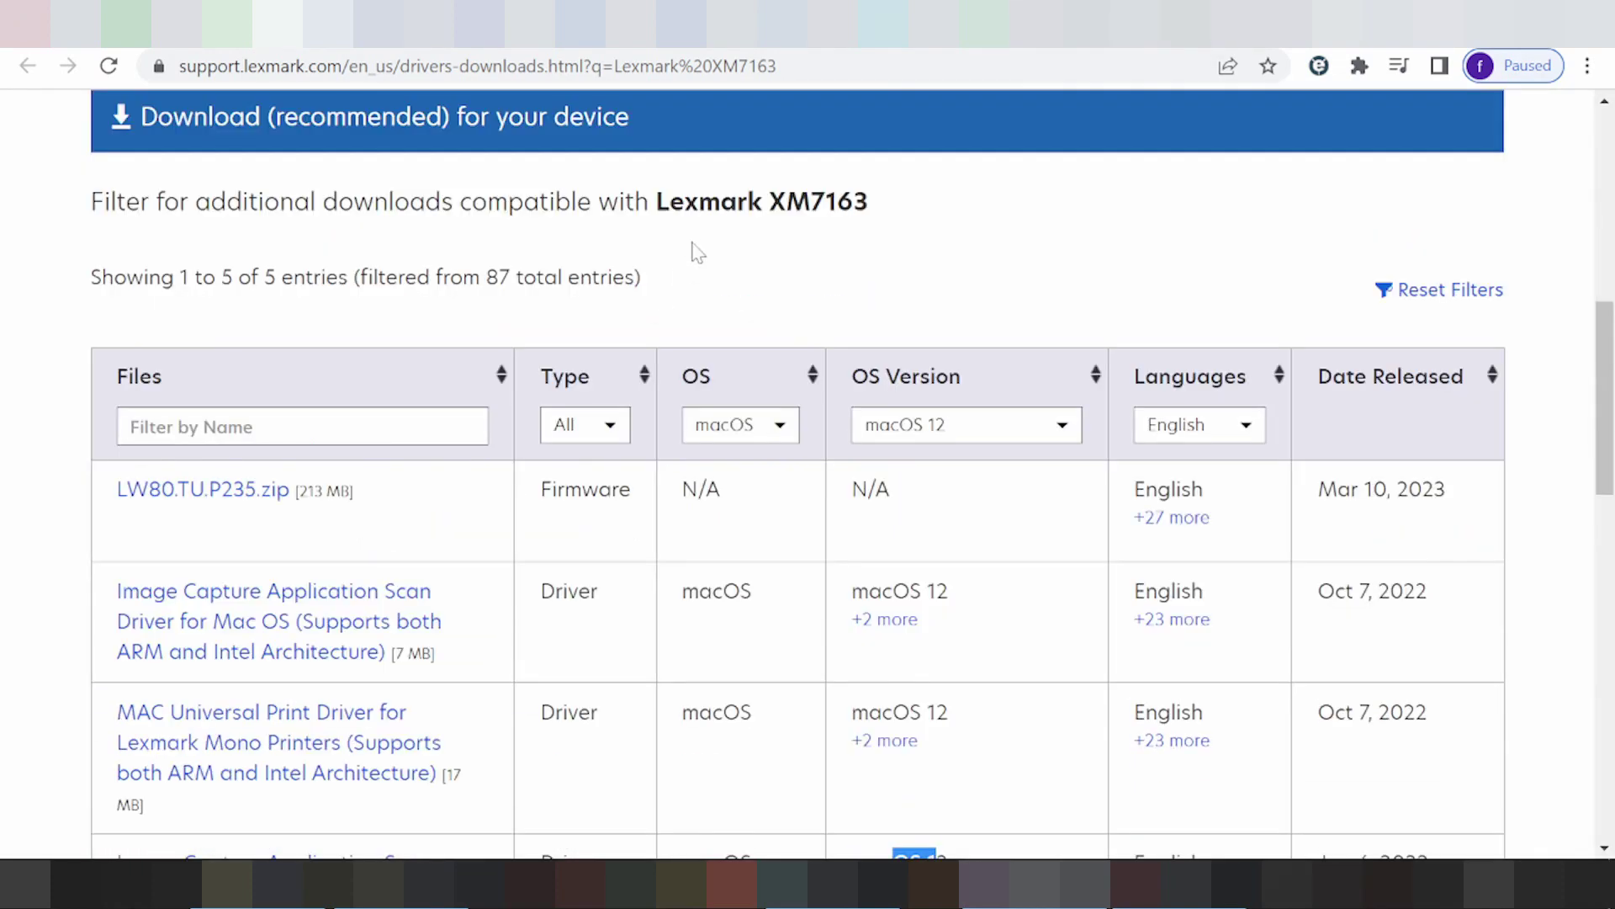
click(742, 425)
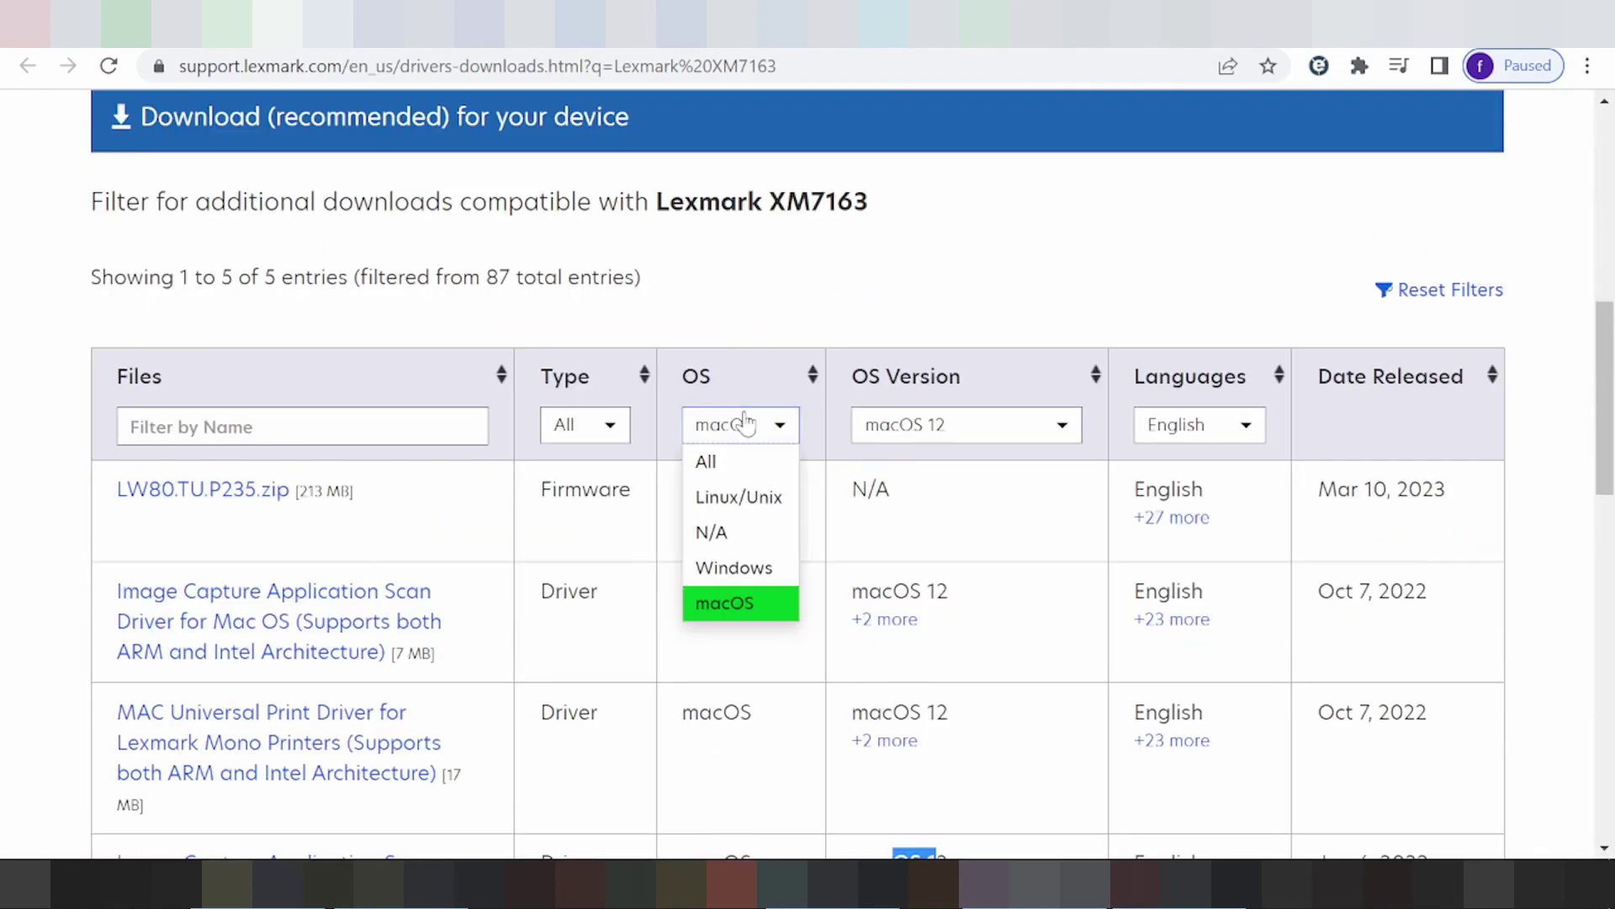
click(734, 568)
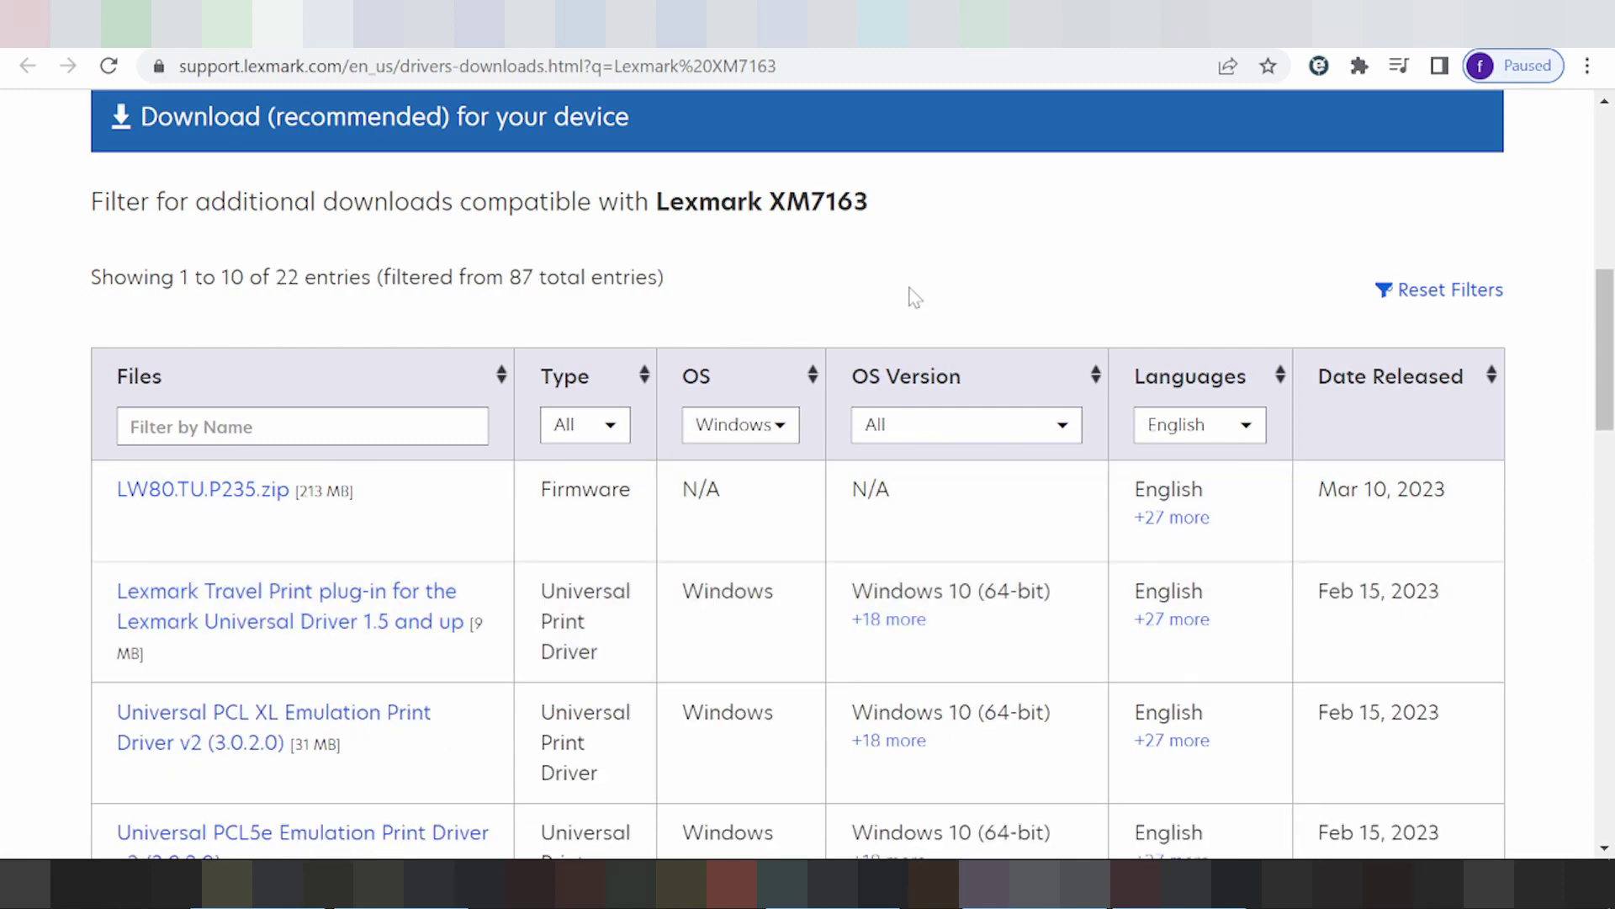
- Filter the compatible Windows downloads to OS version Windows 11 (64-bit)
click(929, 426)
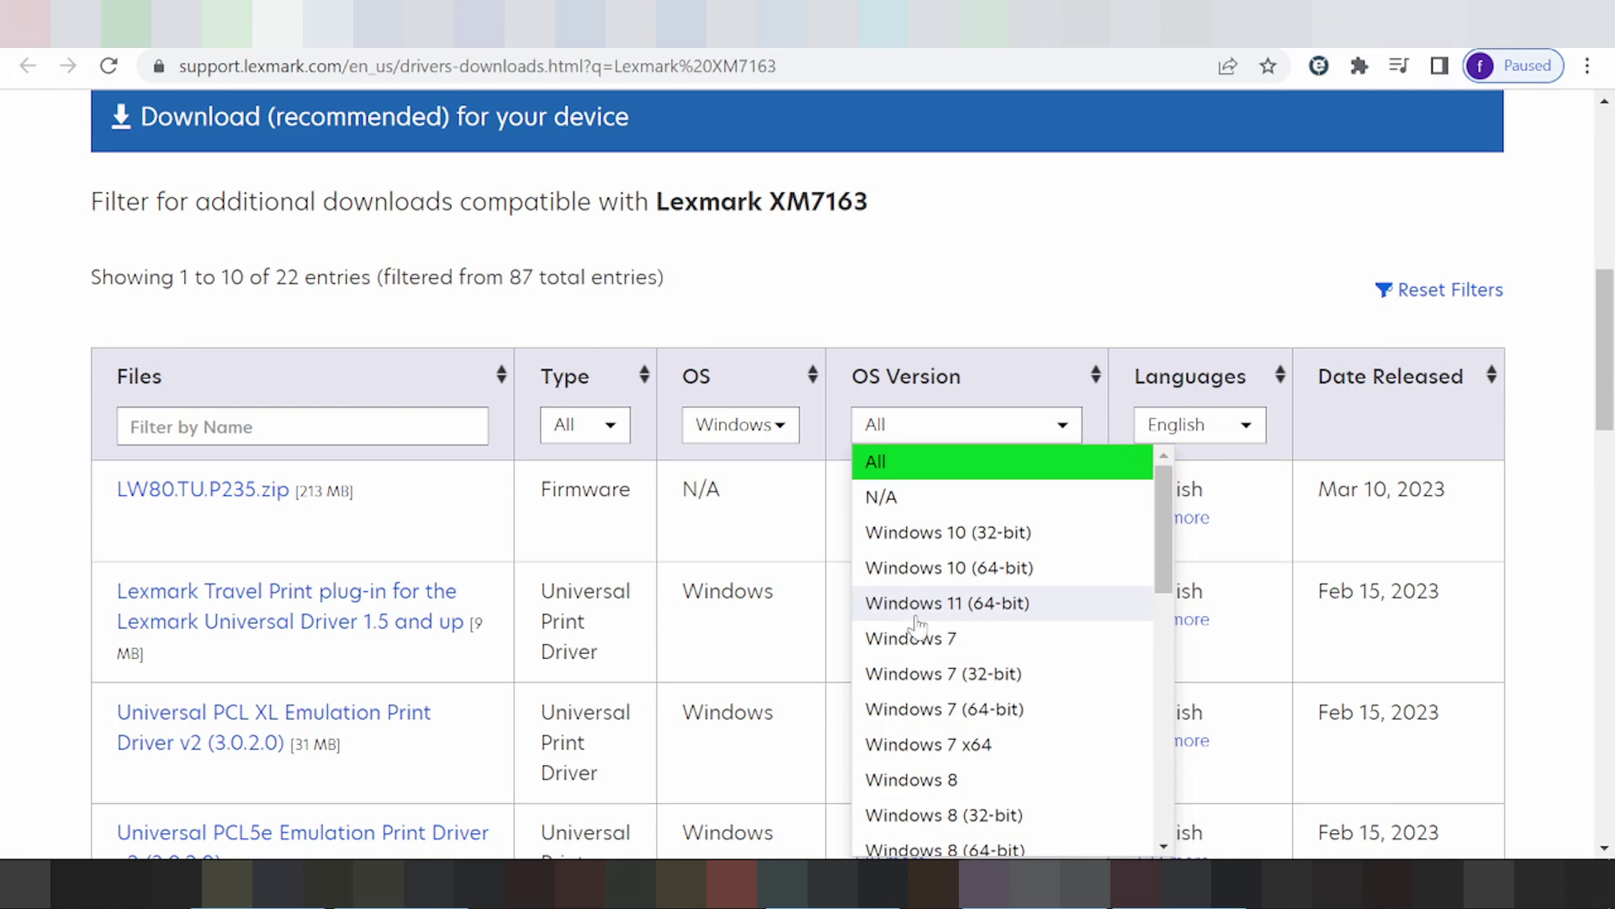
scroll(1005, 454, down, 2)
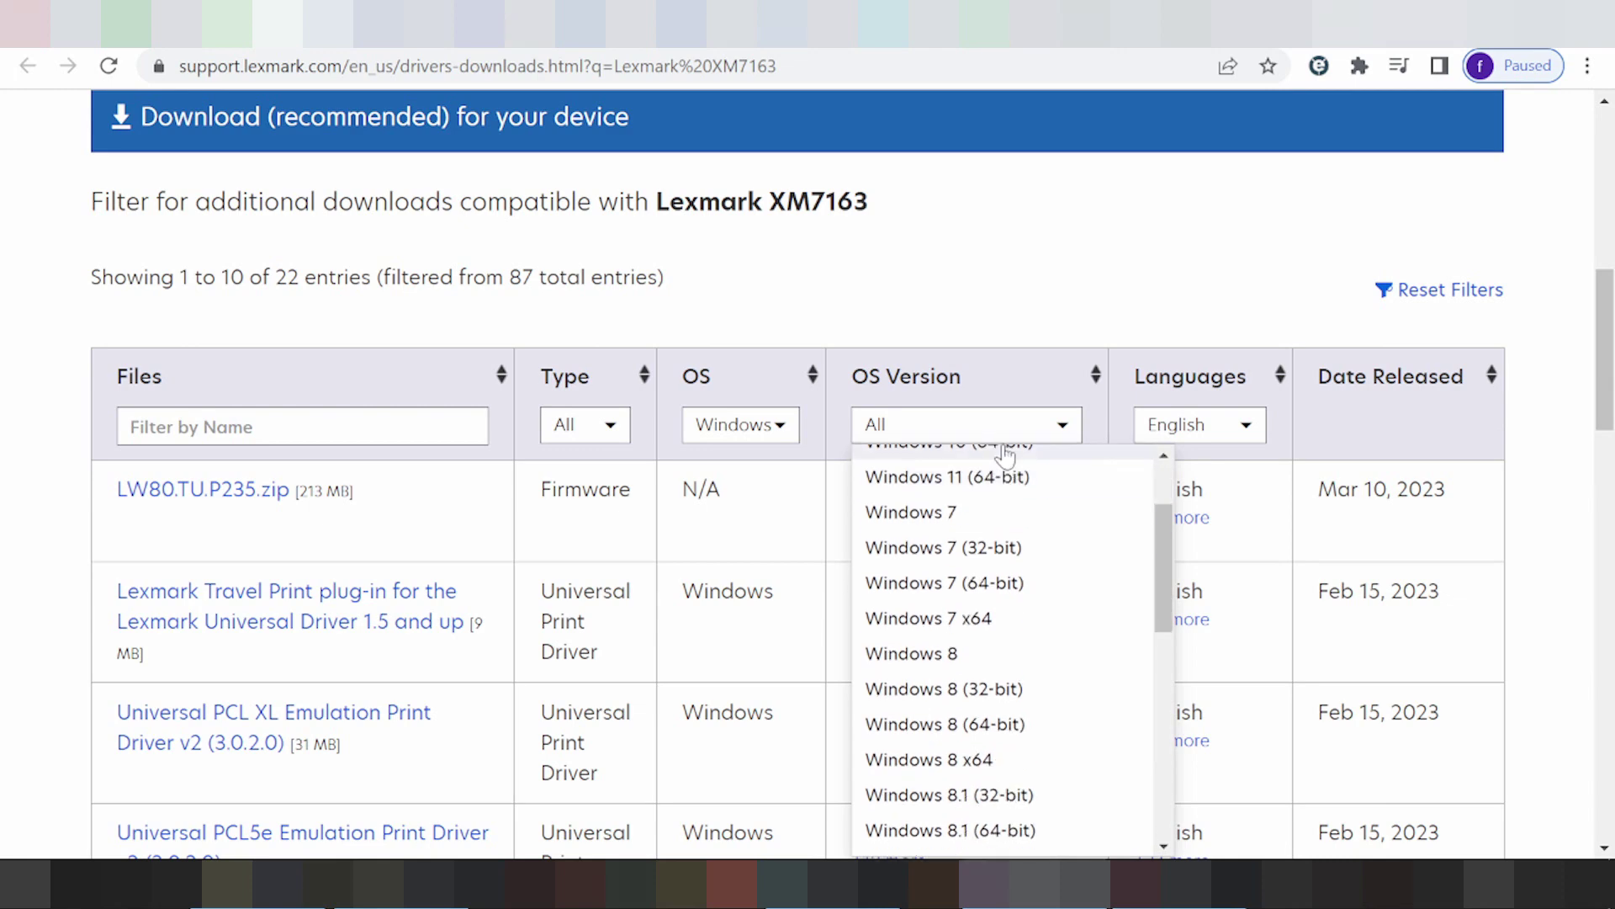
scroll(1179, 432, down, 4)
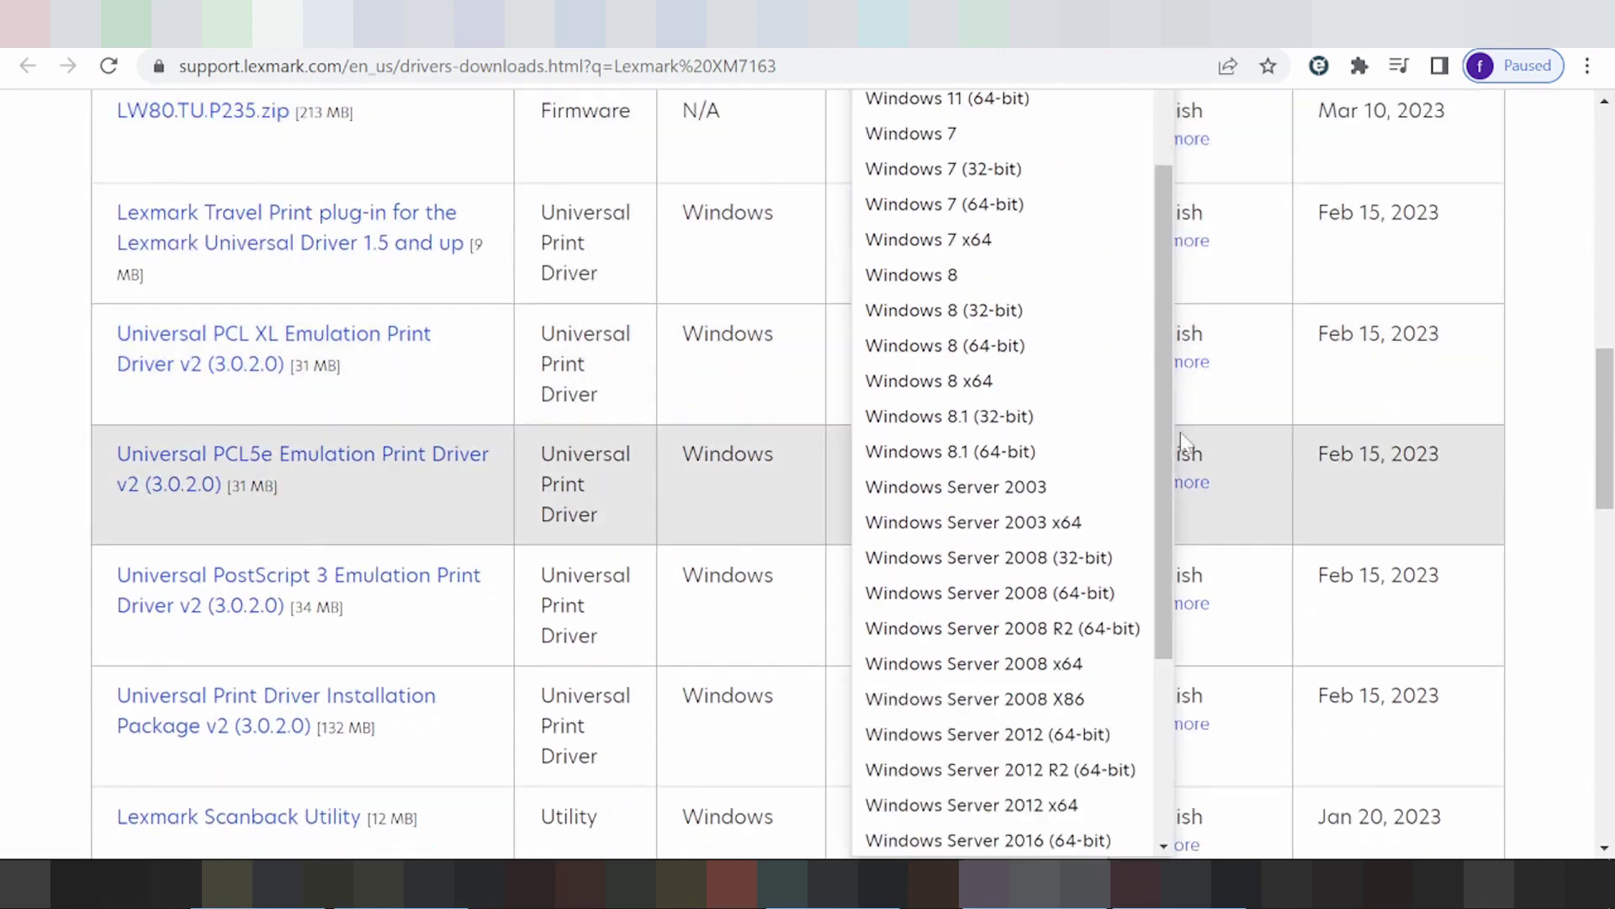
scroll(1071, 364, up, 2)
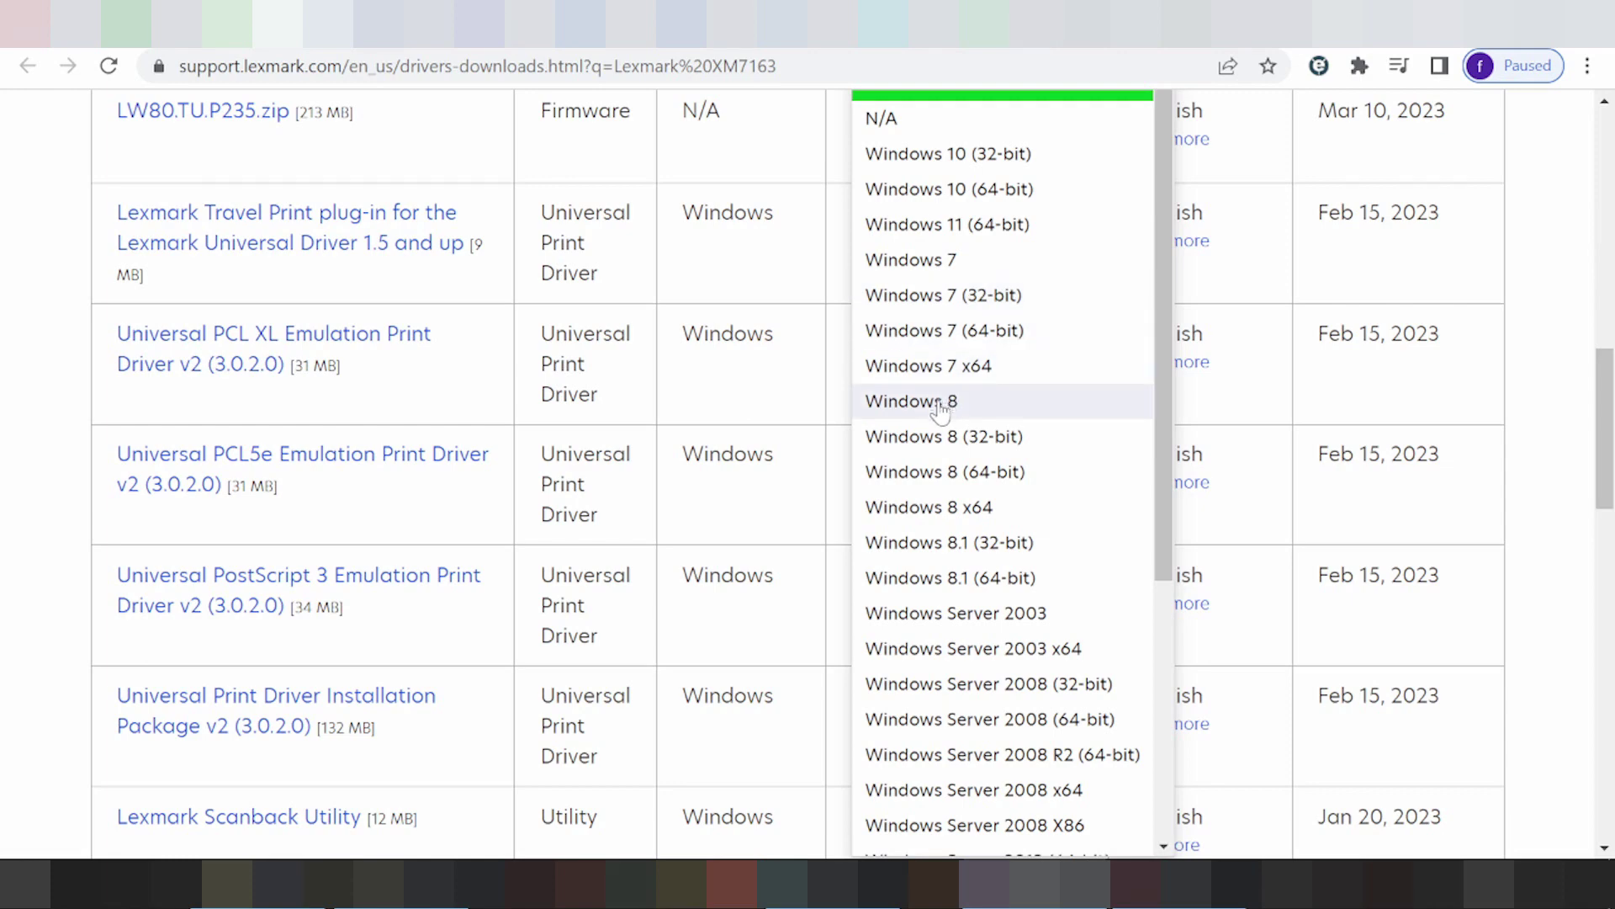
scroll(1085, 581, down, 1)
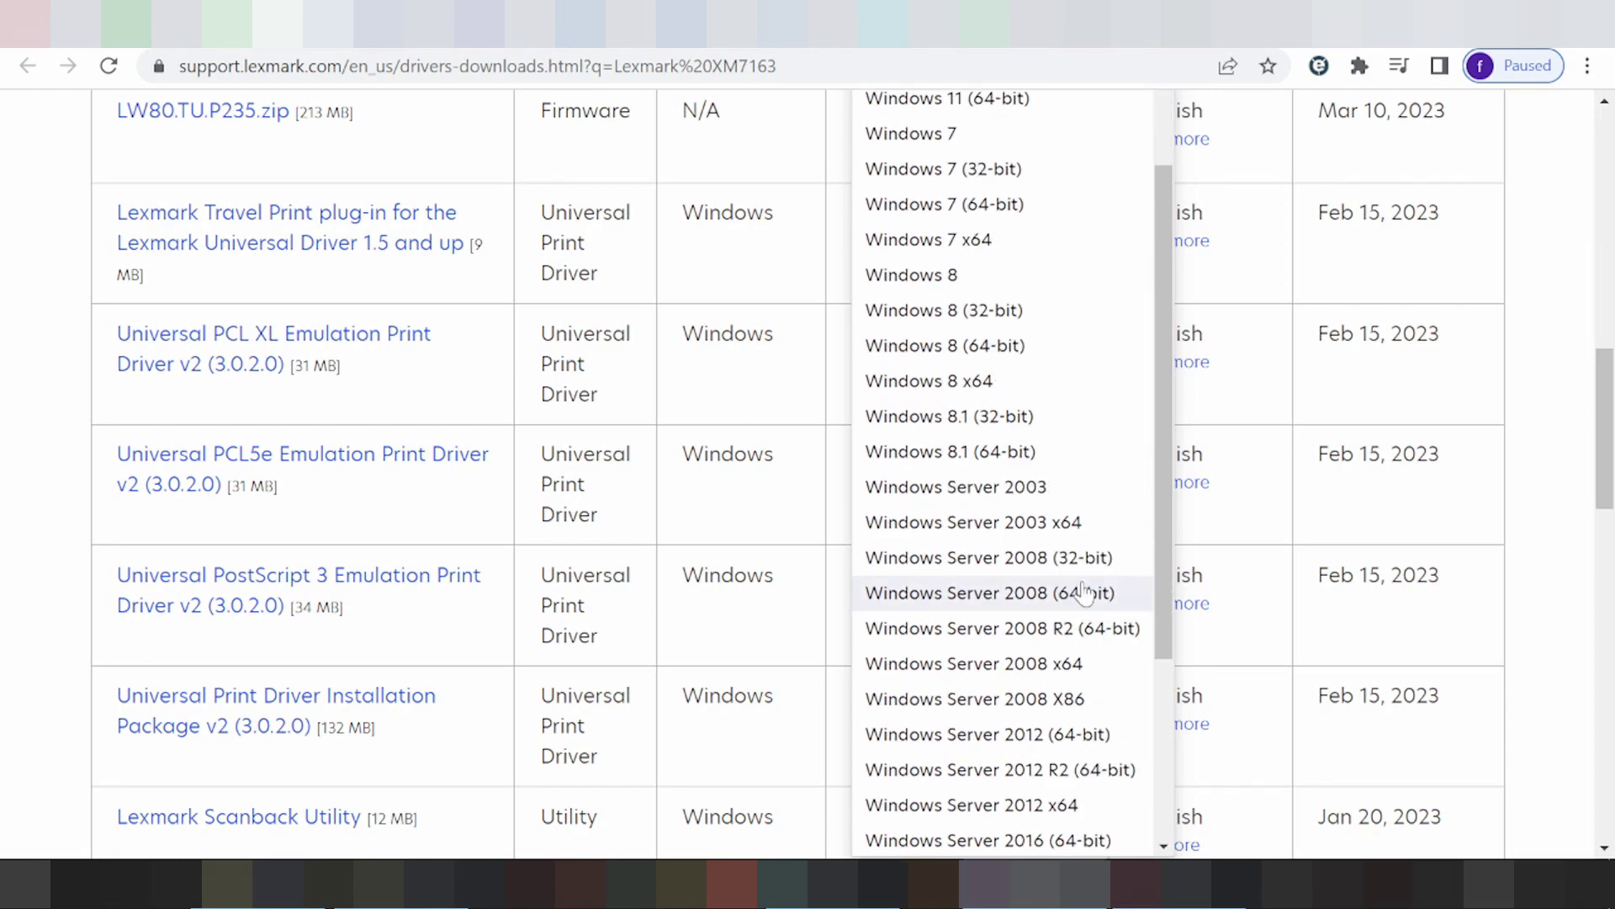
scroll(1083, 588, up, 2)
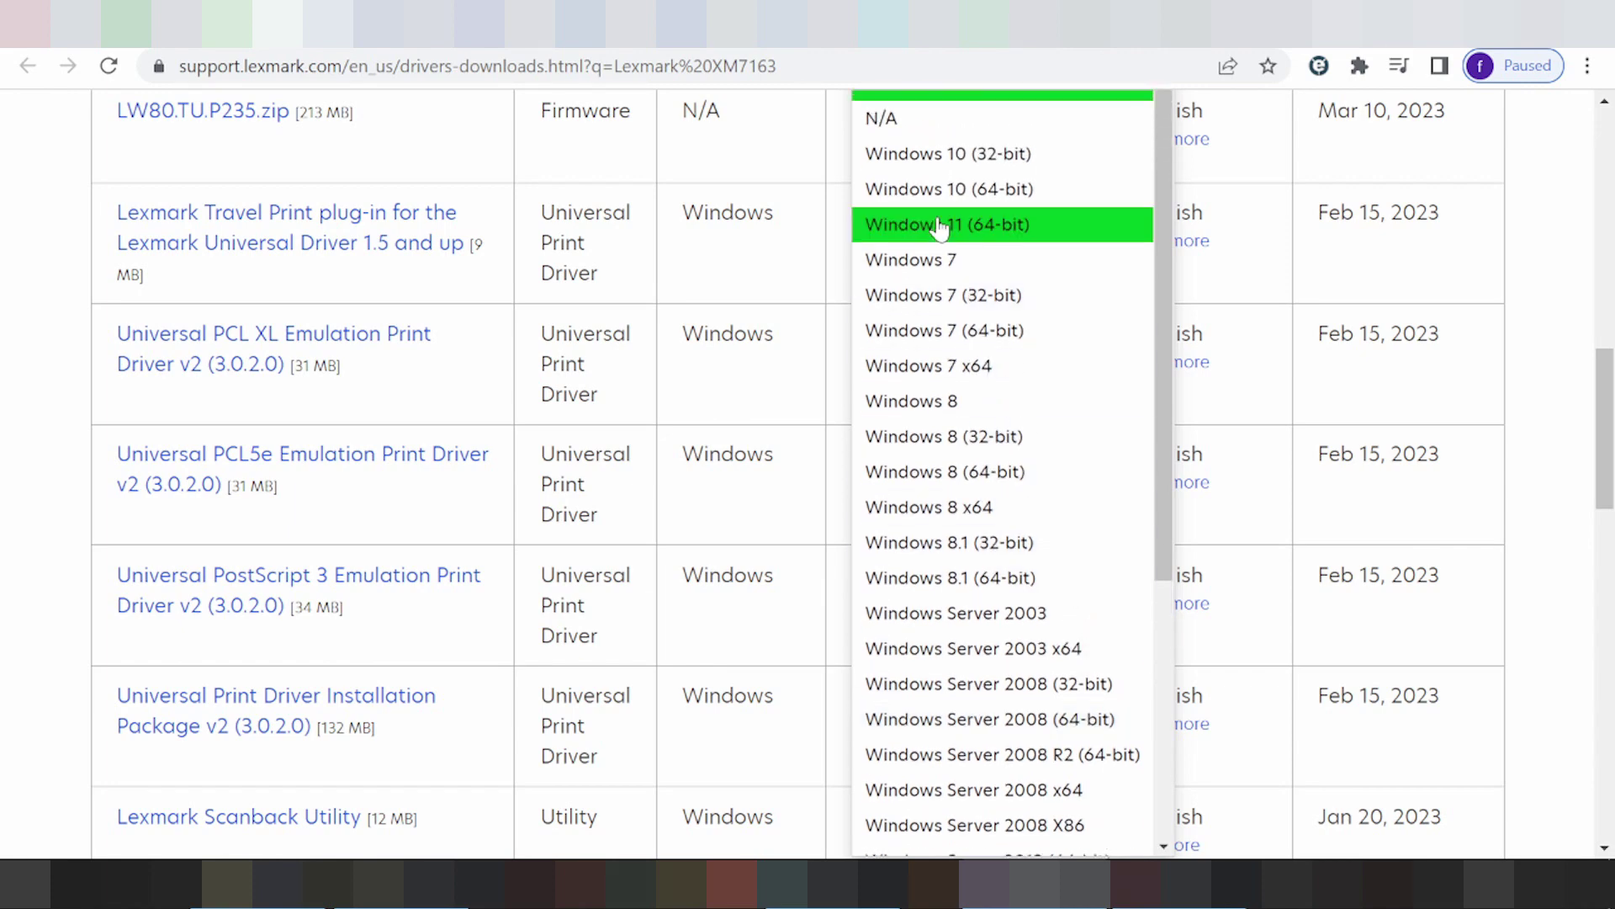
click(930, 226)
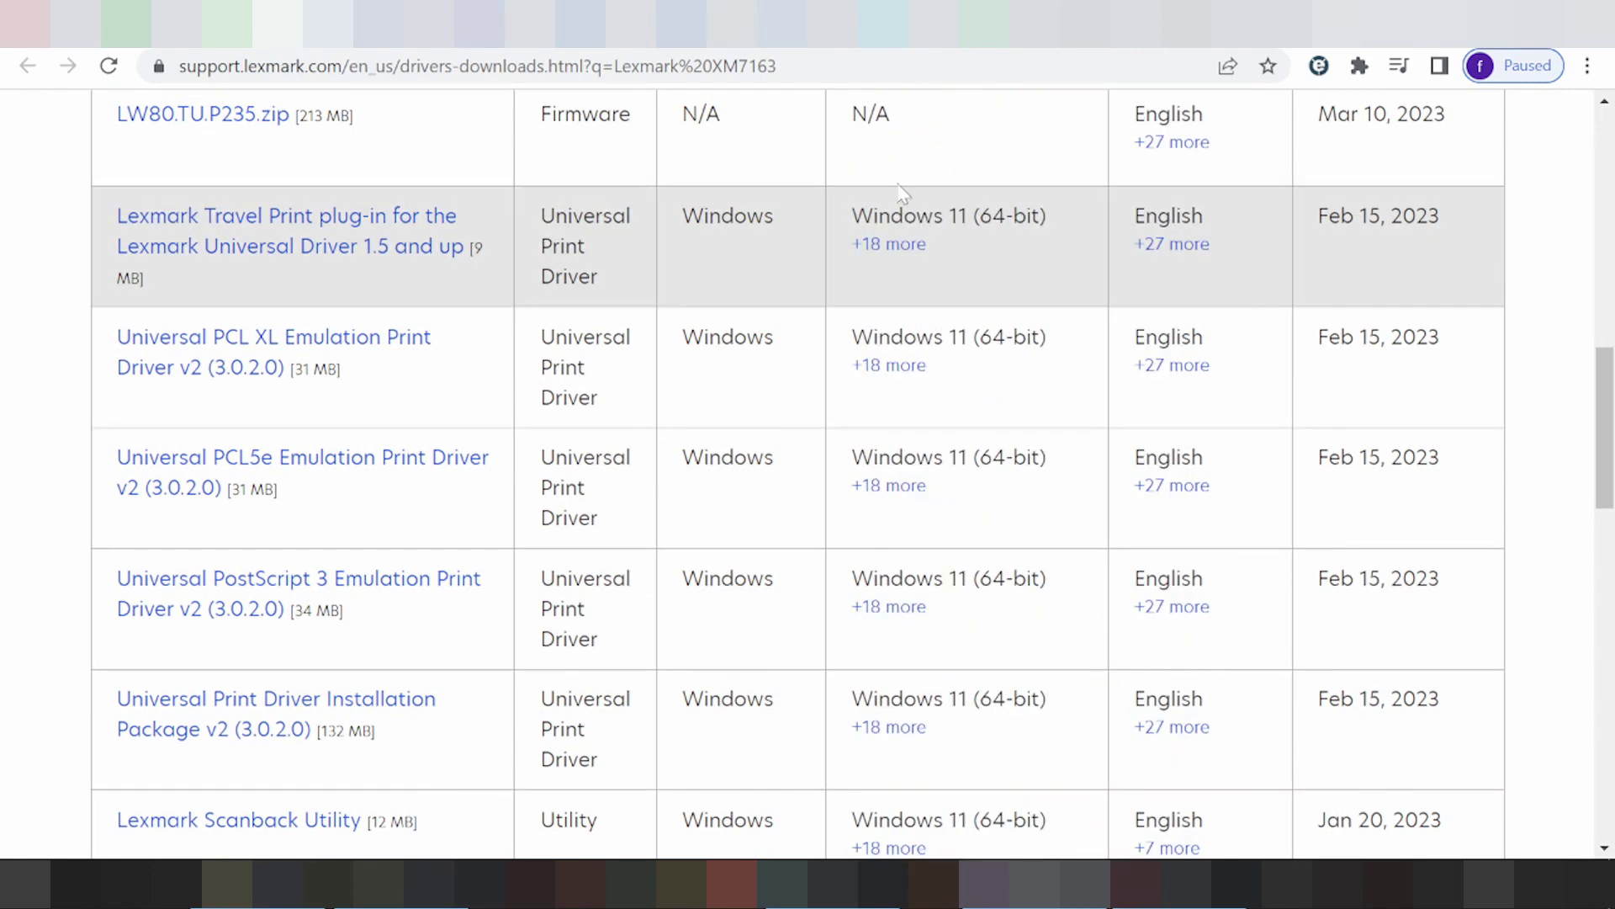
- Examine the release dates, OS versions and languages of the filtered Windows 11 downloads
scroll(1290, 342, up, 3)
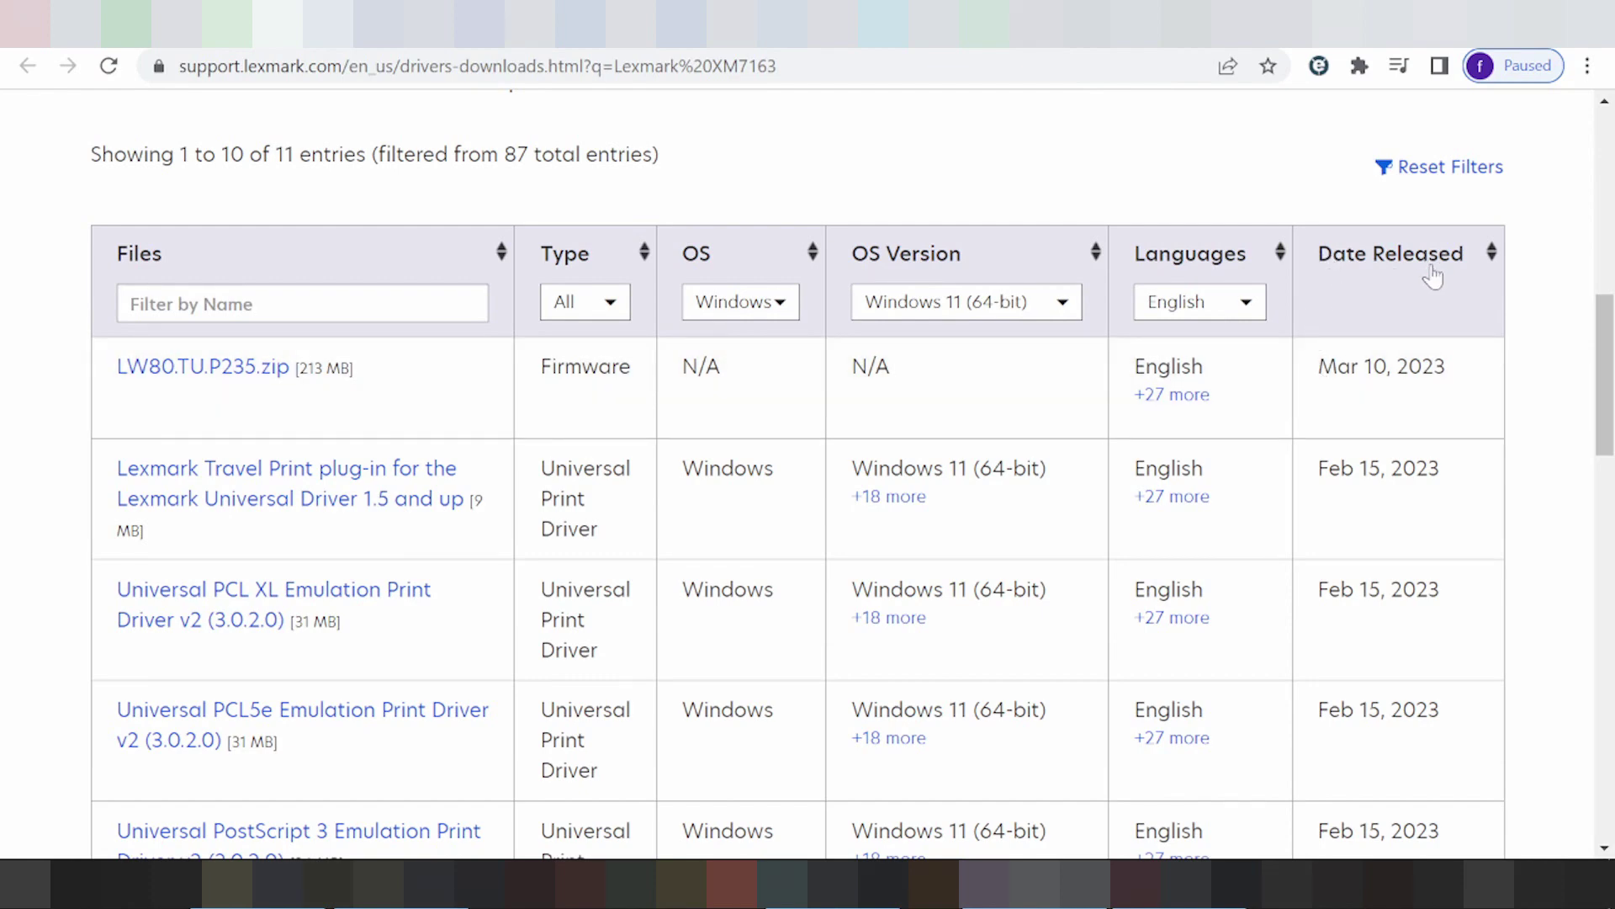
scroll(1436, 412, down, 2)
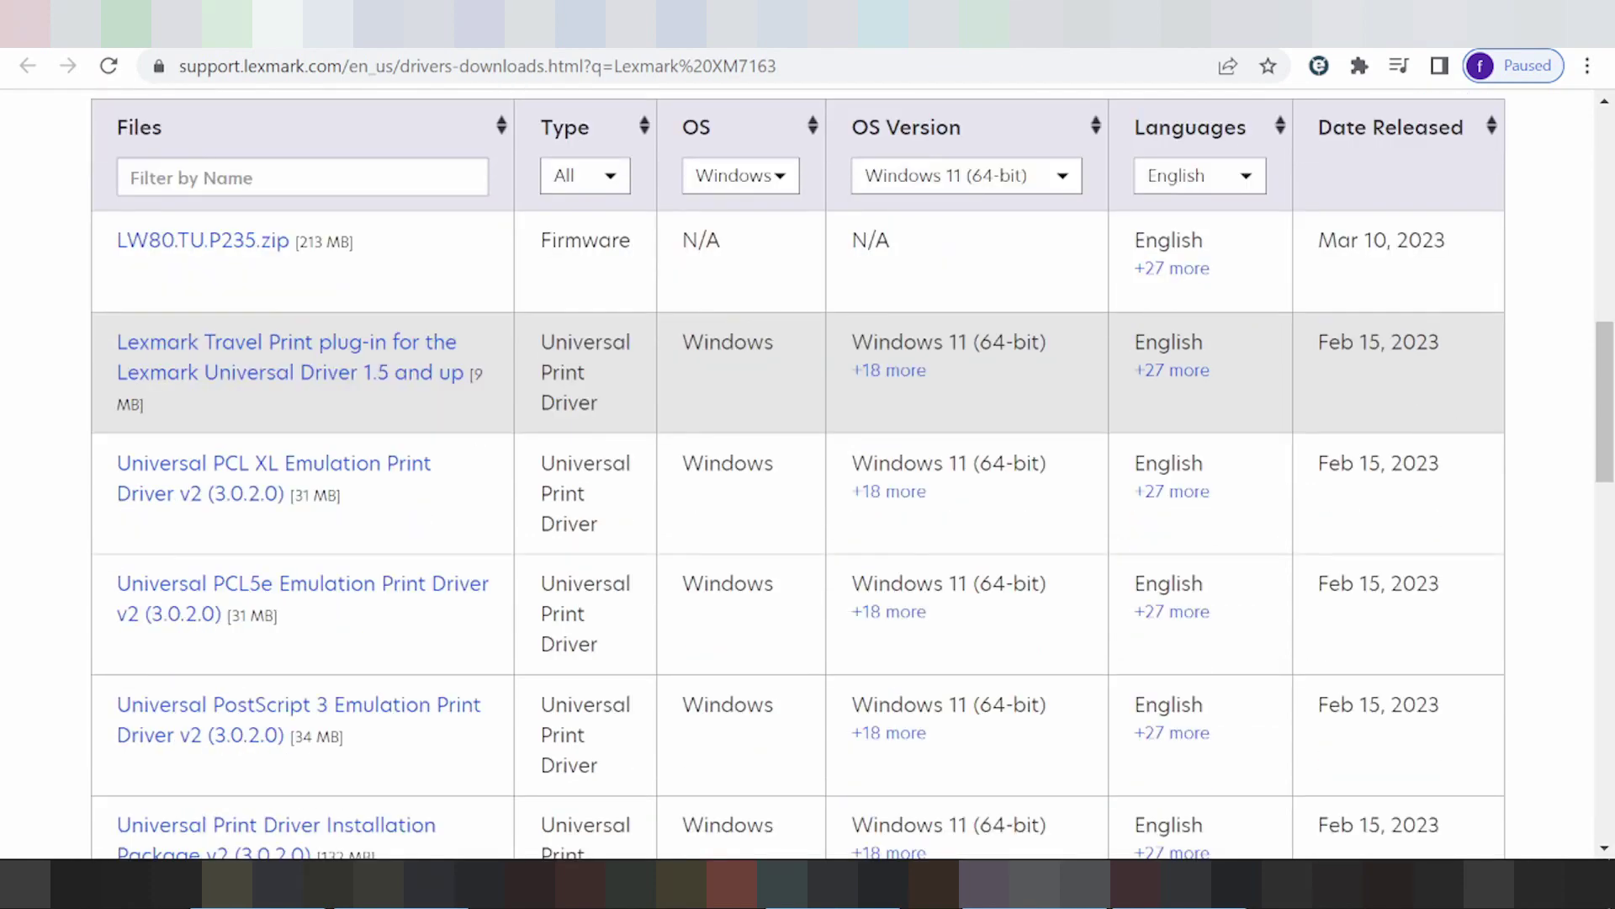
triple_click(1445, 374)
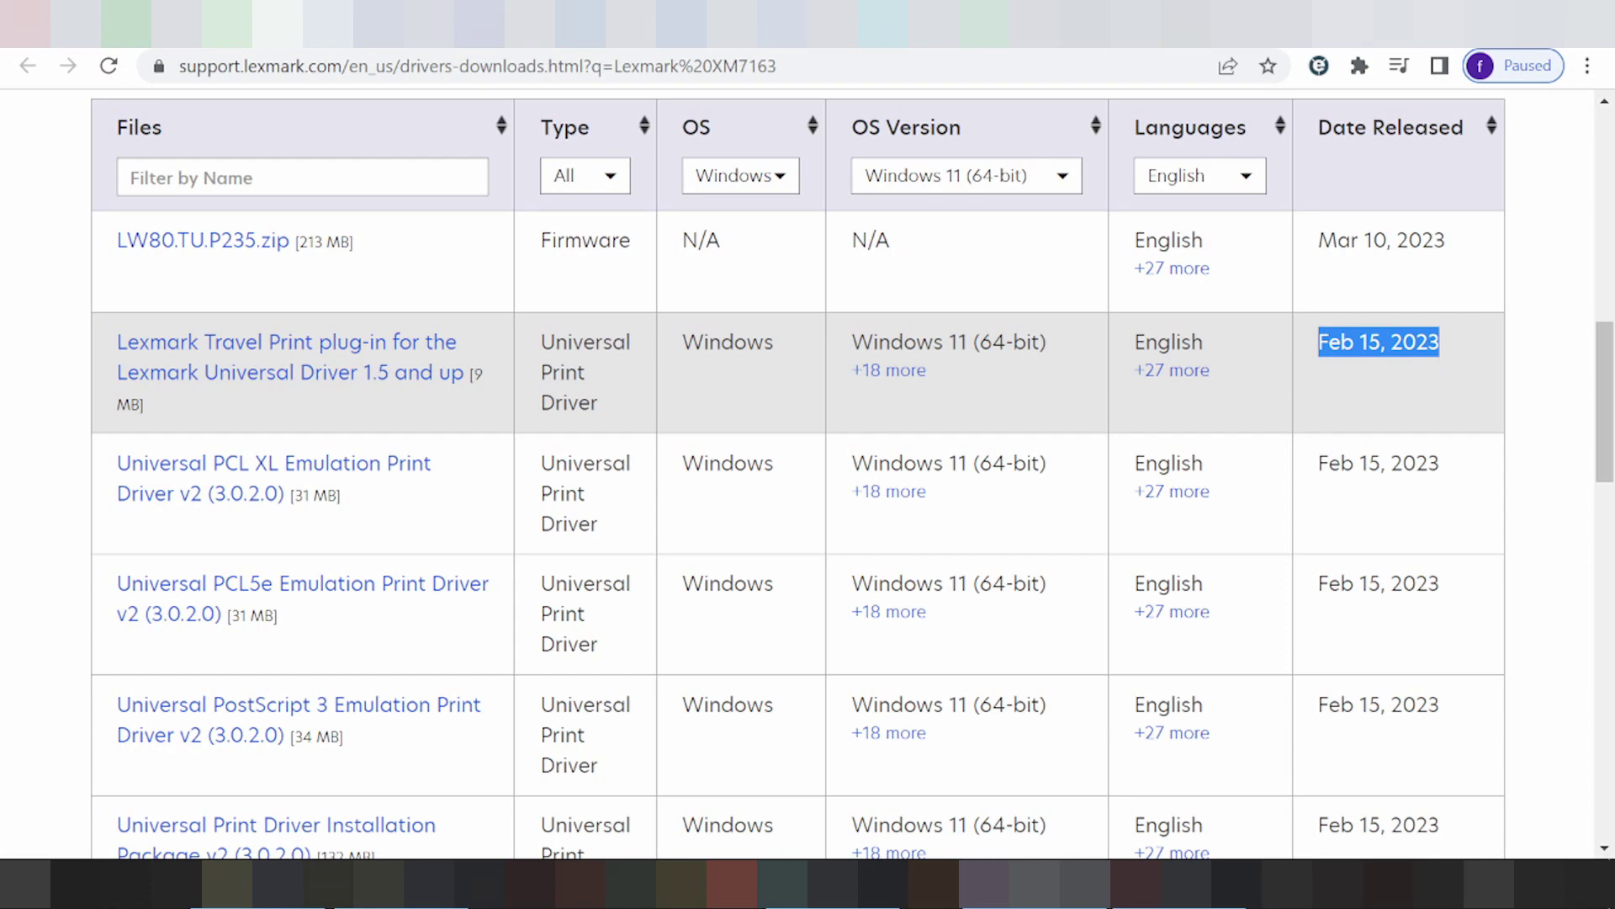
drag(878, 342, 903, 342)
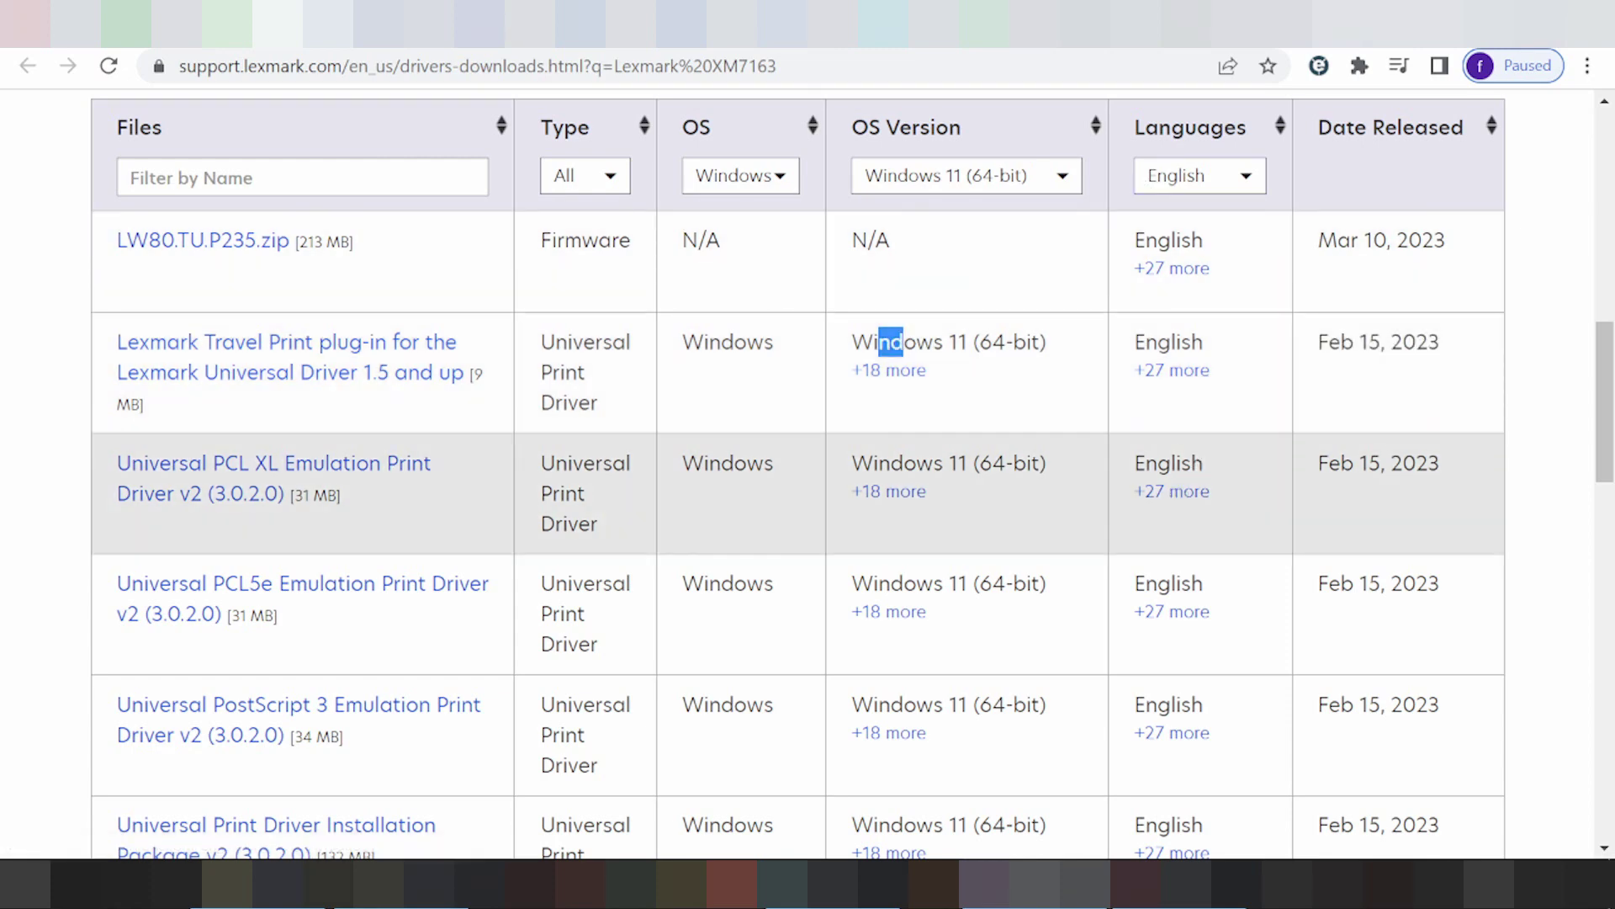
drag(1156, 463, 1191, 463)
scroll(1146, 399, down, 3)
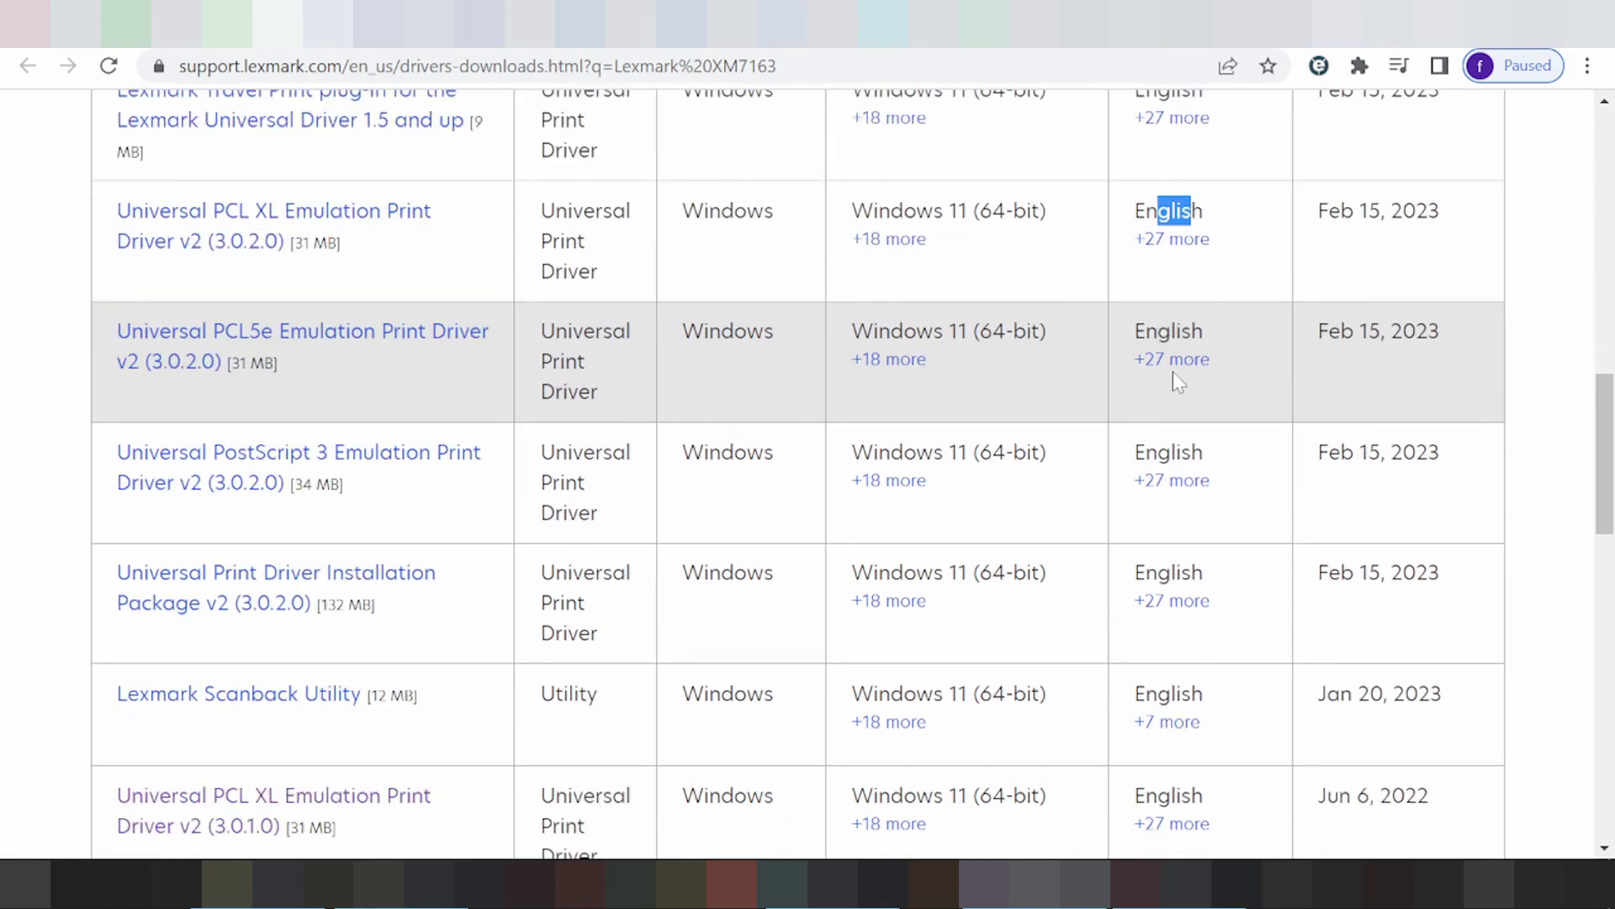
- Download the Universal Print Driver Installation Package v2 (3.0.2.0) and confirm the start of the download
scroll(1173, 371, down, 2)
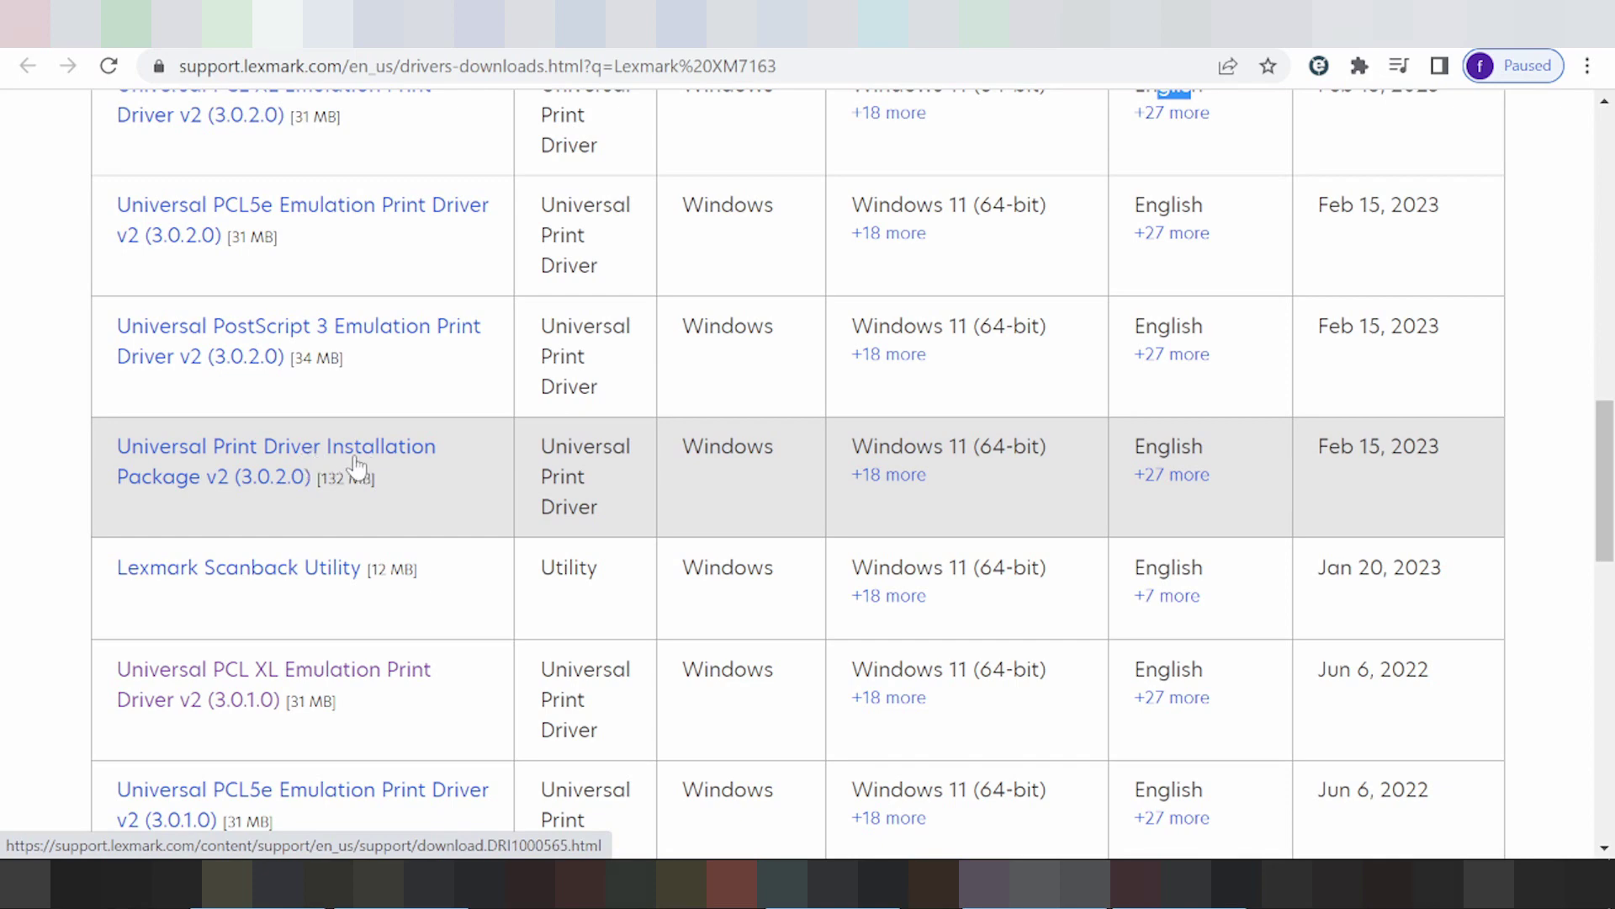
click(252, 465)
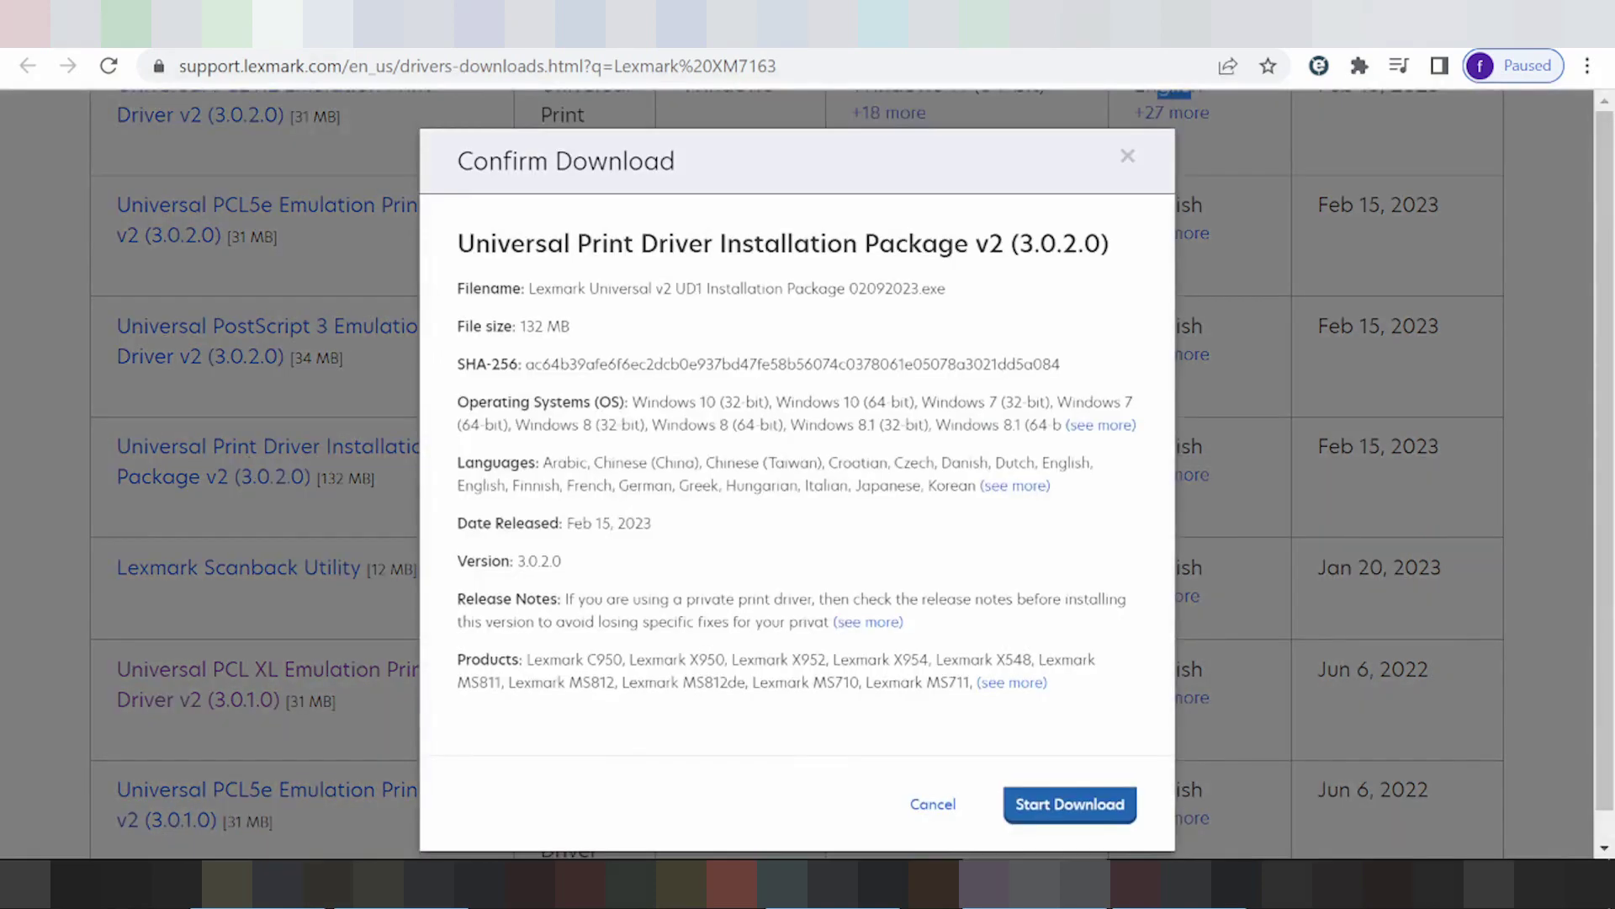
click(1061, 784)
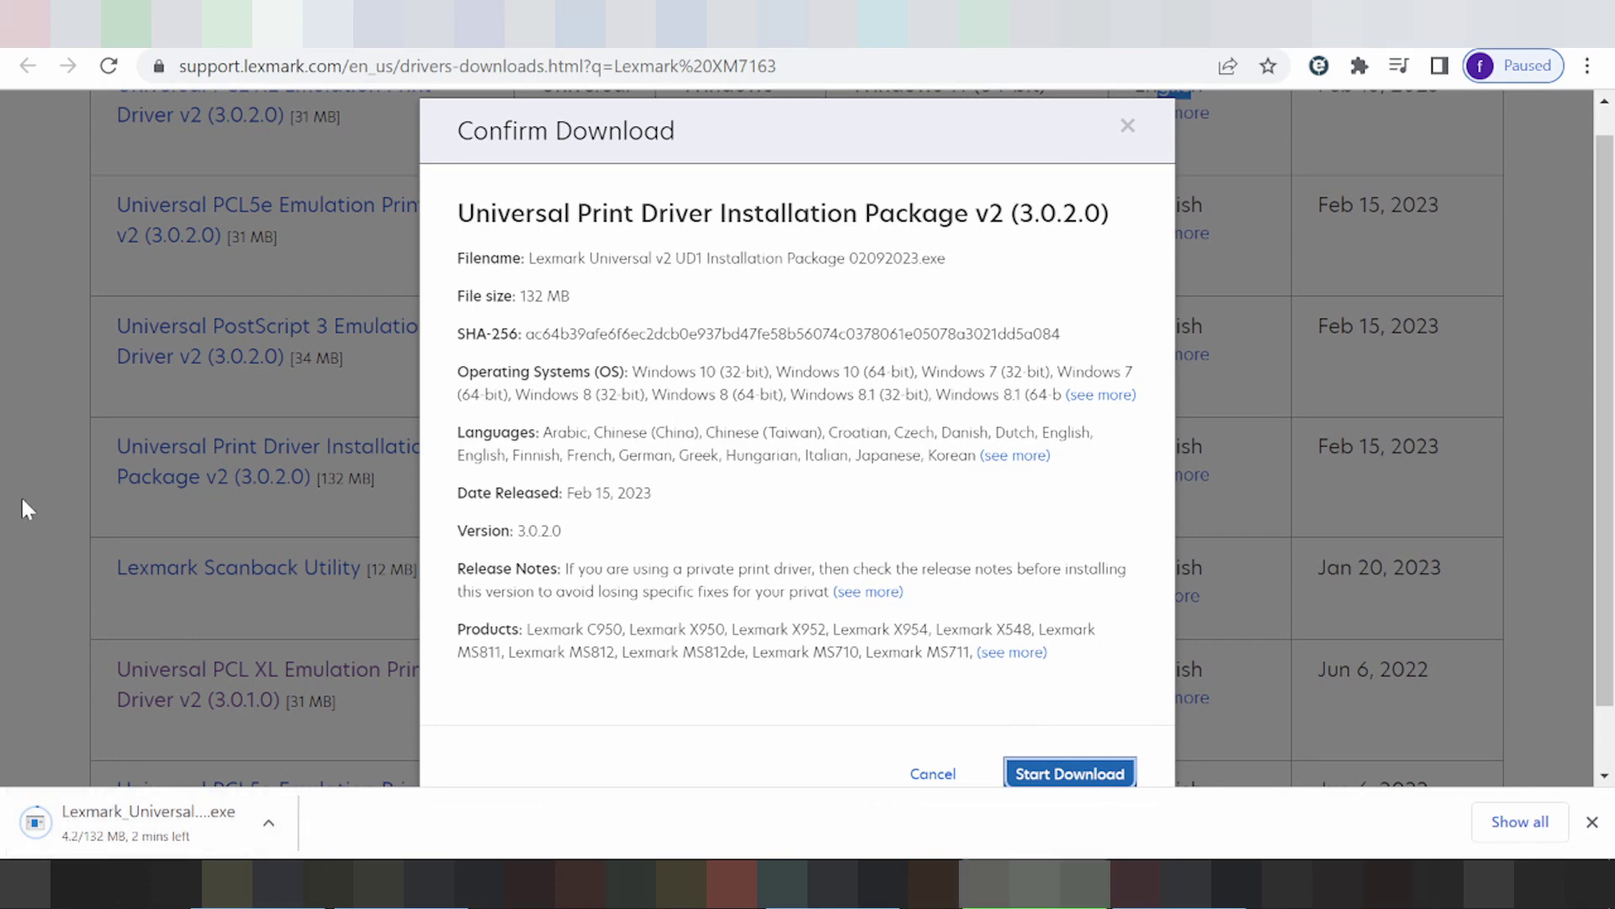
- Switch to the "Downloading and installing the print driver" article and show the available options for the running installer download
click(78, 632)
click(177, 24)
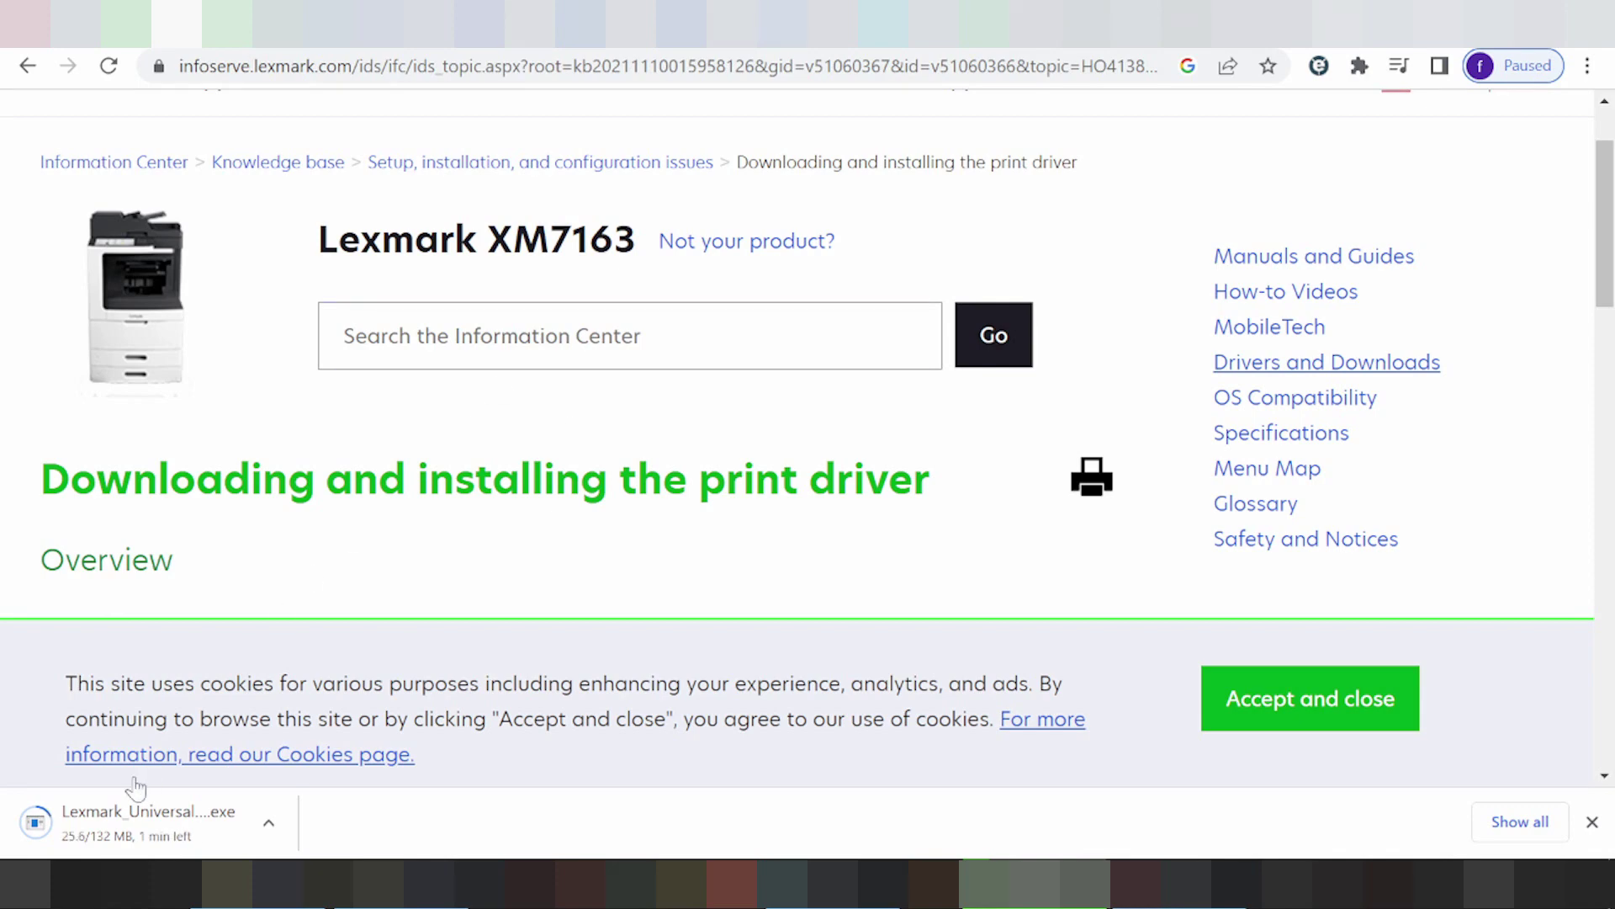
click(284, 839)
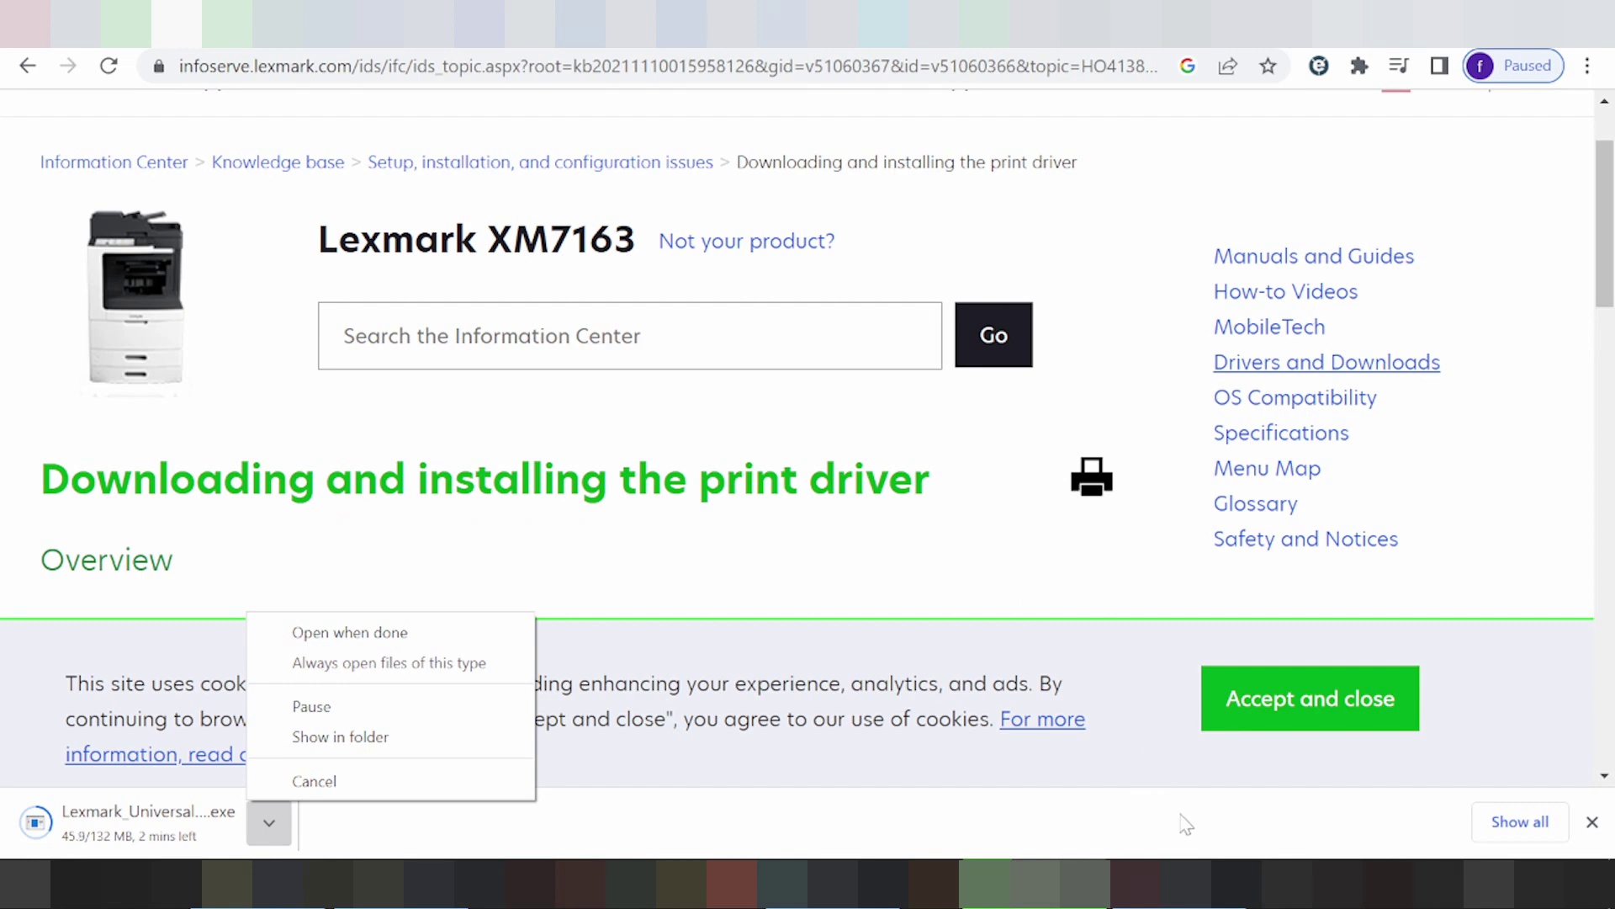
mouse_move(1183, 884)
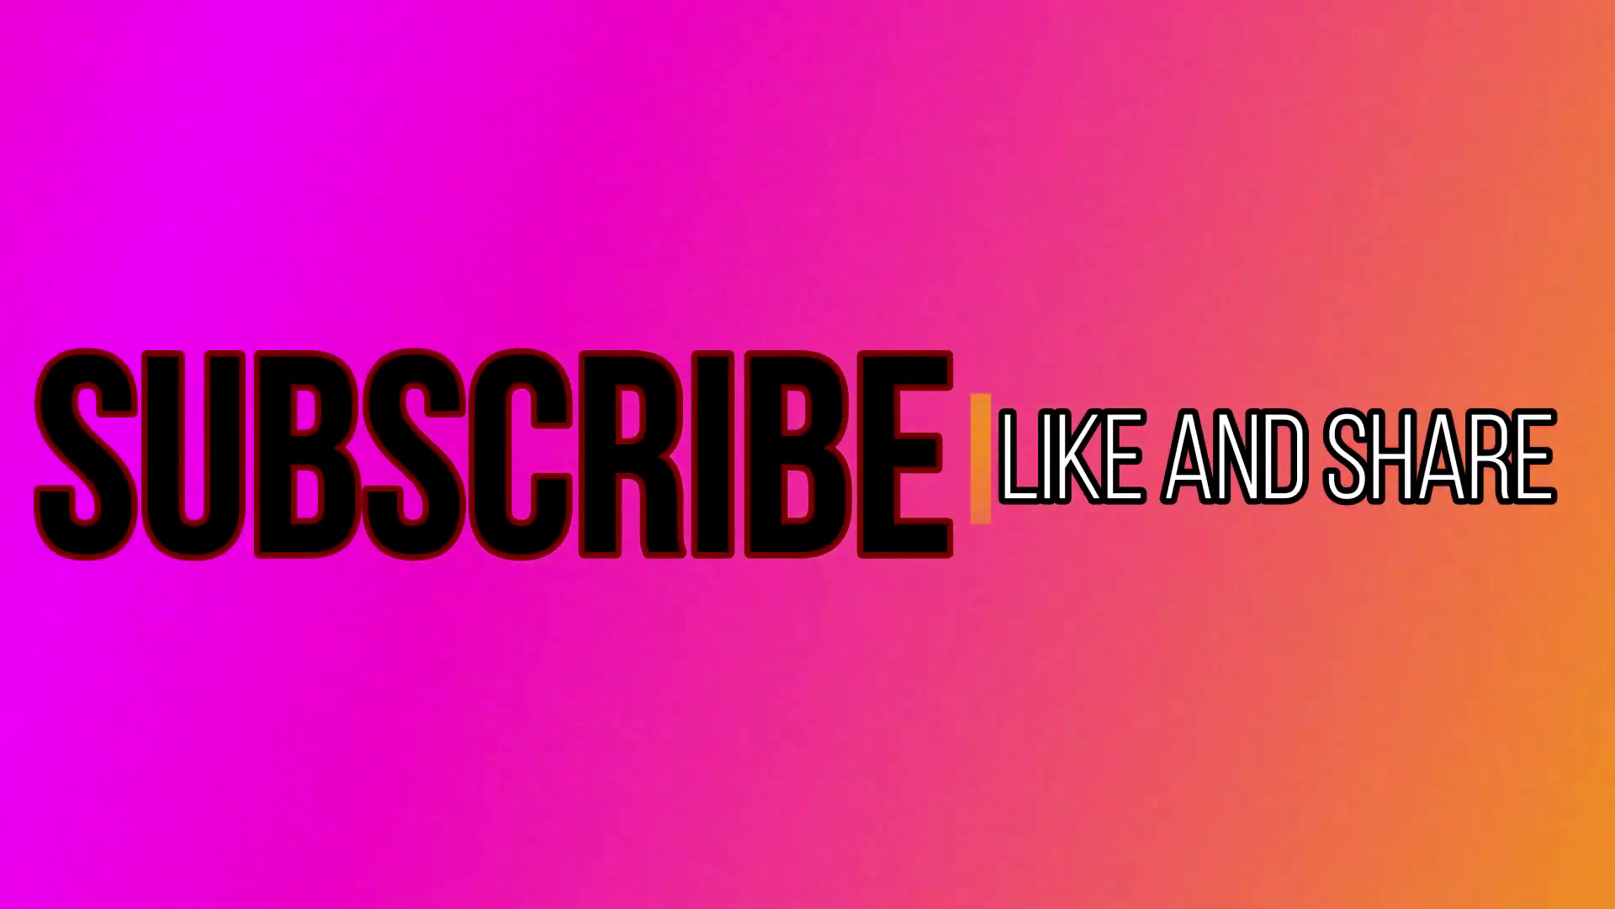